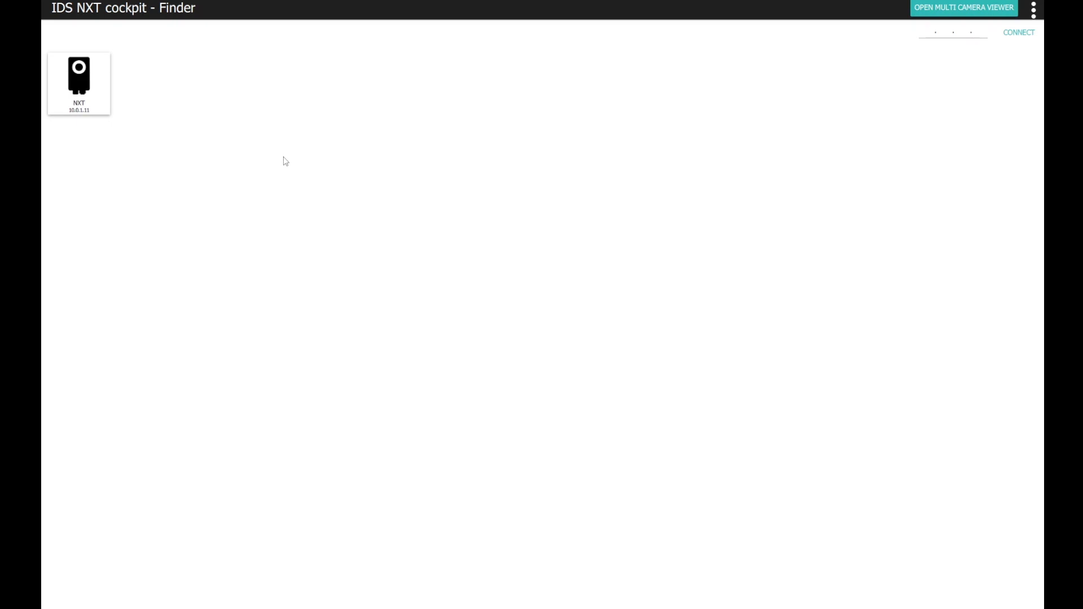
Log in to the NXT camera as Administrator and view its dashboard classifying a ballpoint pen (~0.88)
click(93, 85)
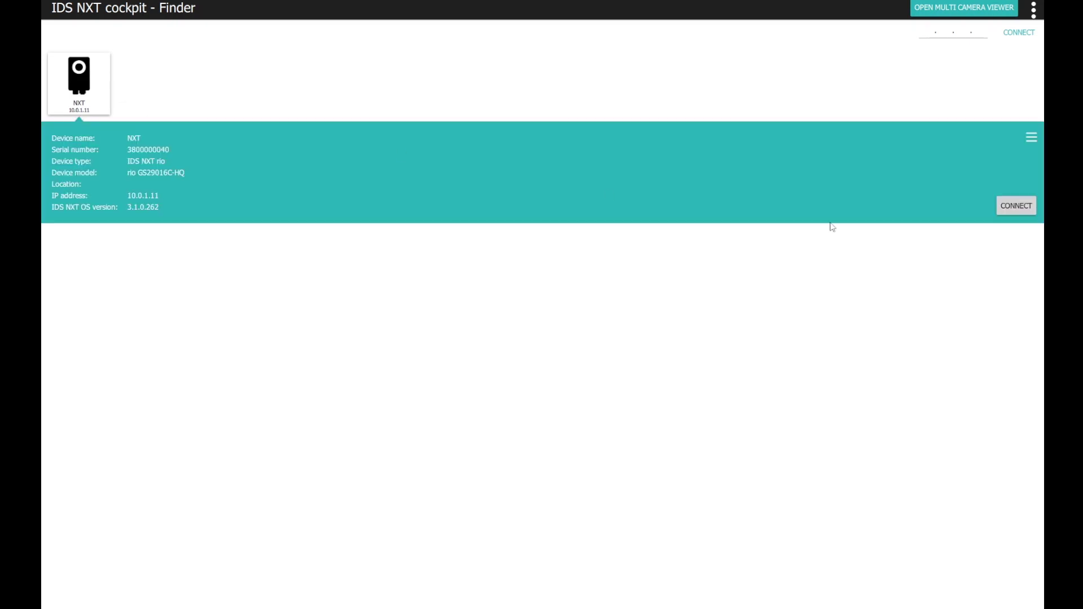
click(1002, 206)
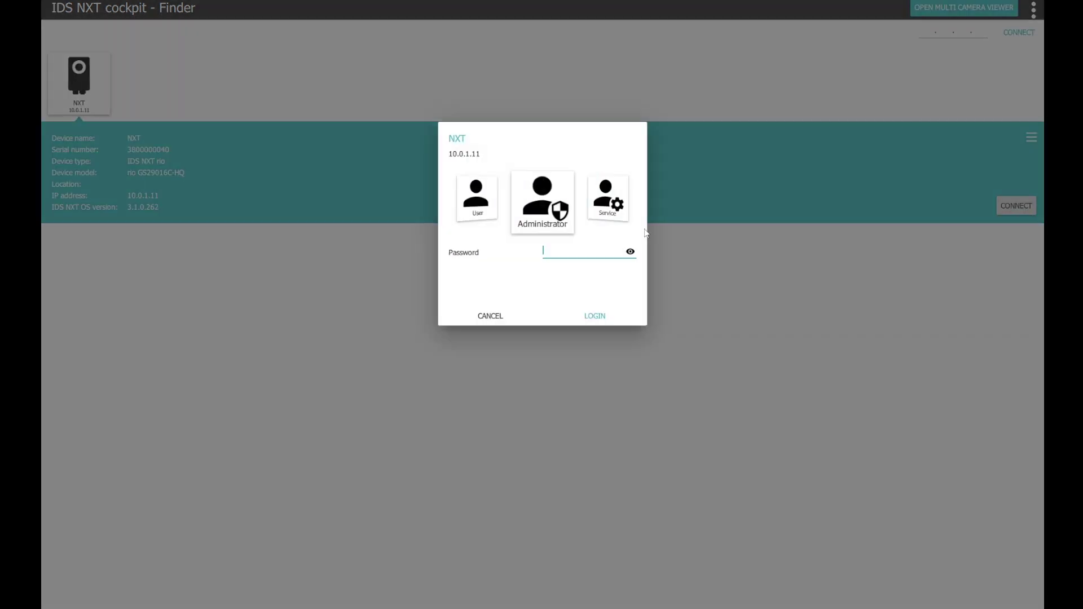
key(Return)
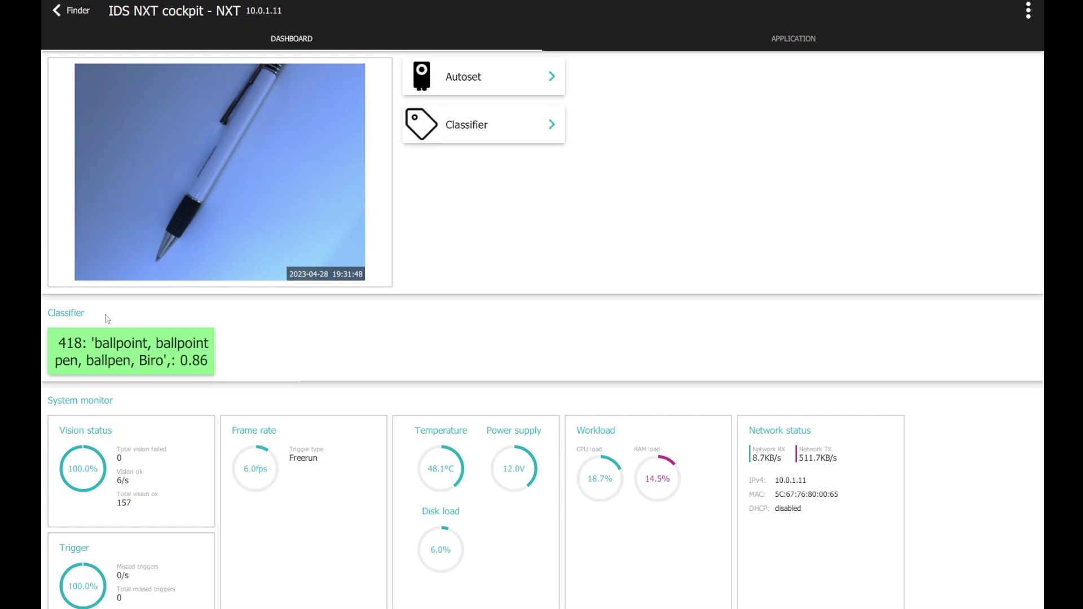
scroll(104, 320, down, 2)
scroll(112, 288, down, 2)
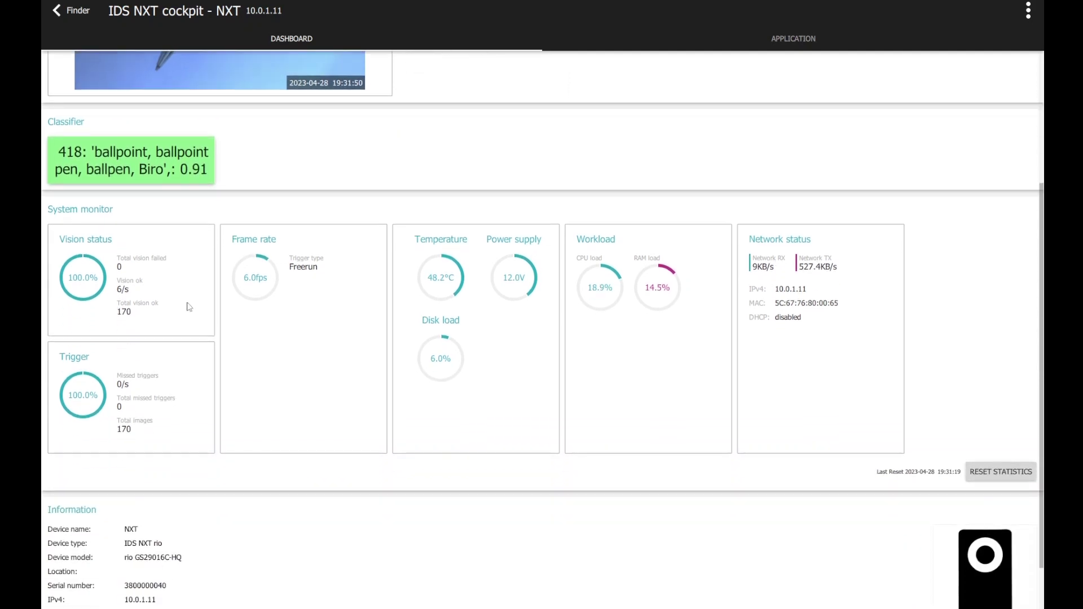
scroll(384, 286, up, 4)
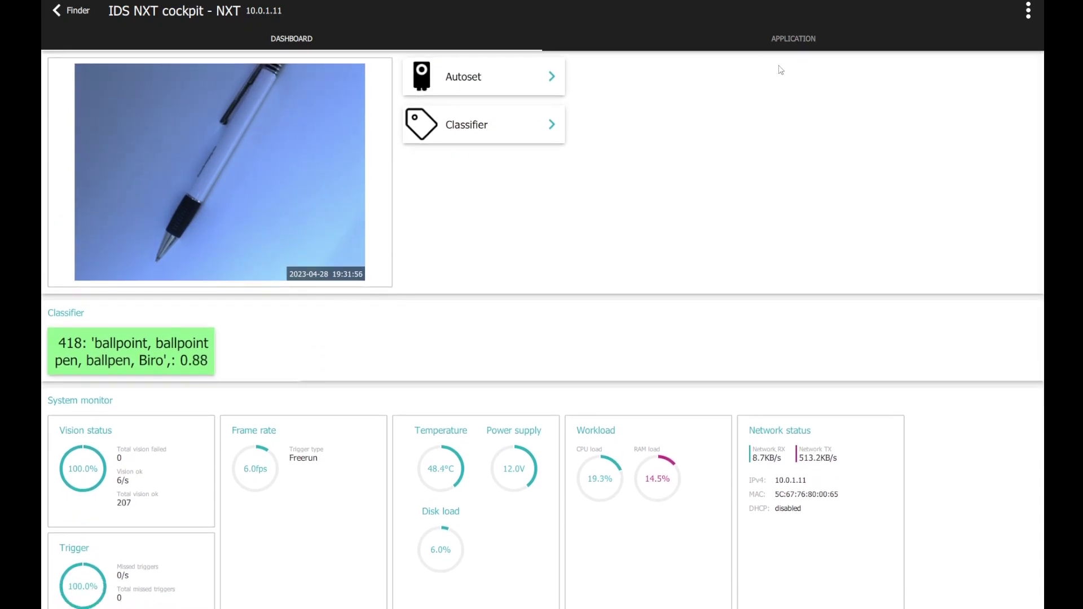
Show the camera's Crawler app, which saves JPEG images to a desktop folder
click(773, 42)
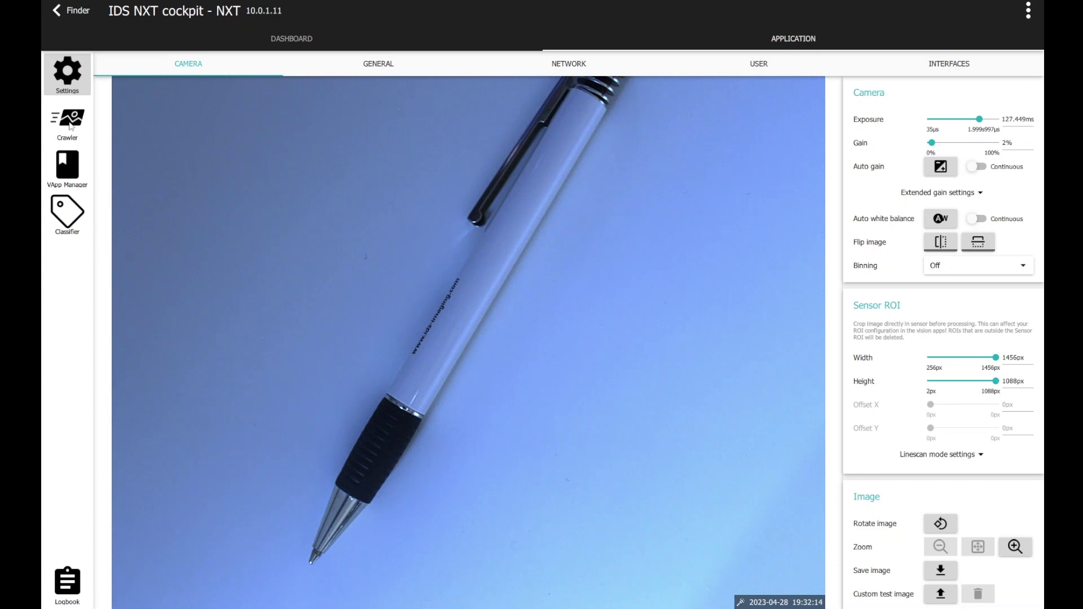
click(70, 125)
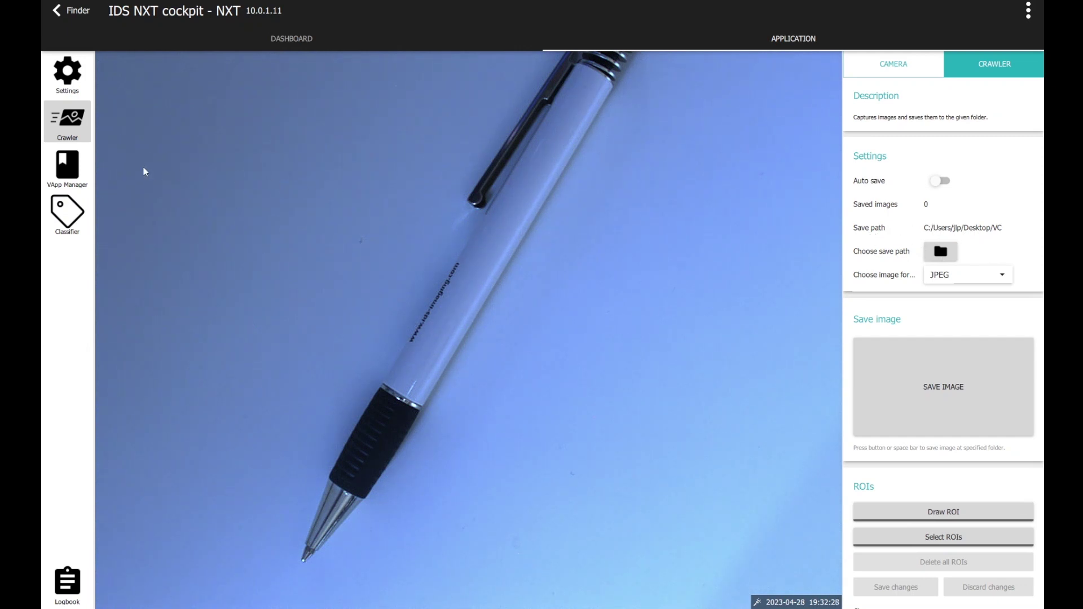
Restart the Classifier v3.1.0 vision app in VApp Manager by stopping and starting it
click(69, 161)
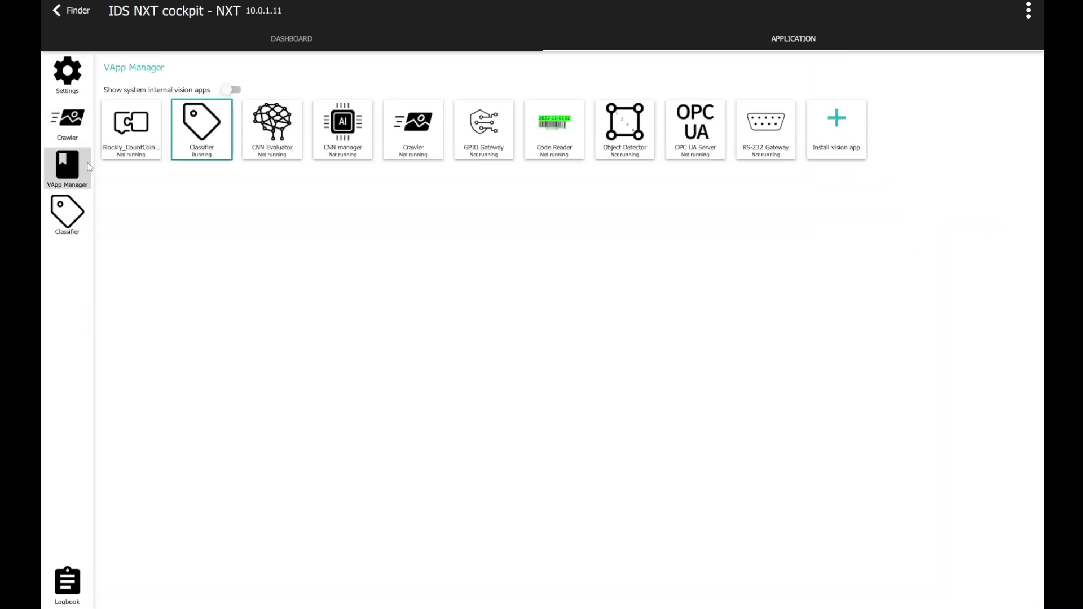
click(208, 134)
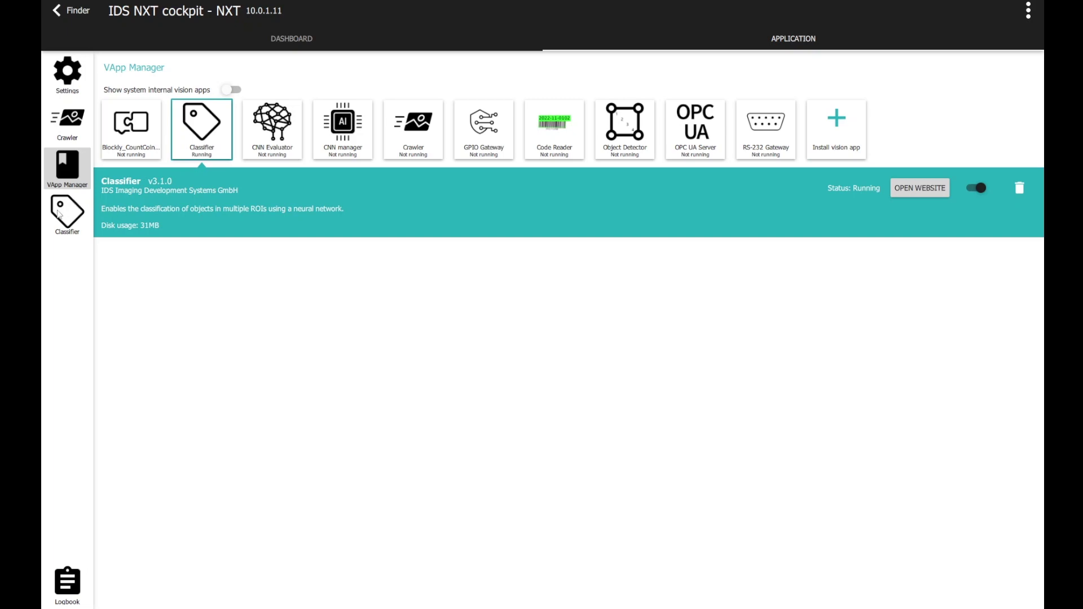
click(976, 188)
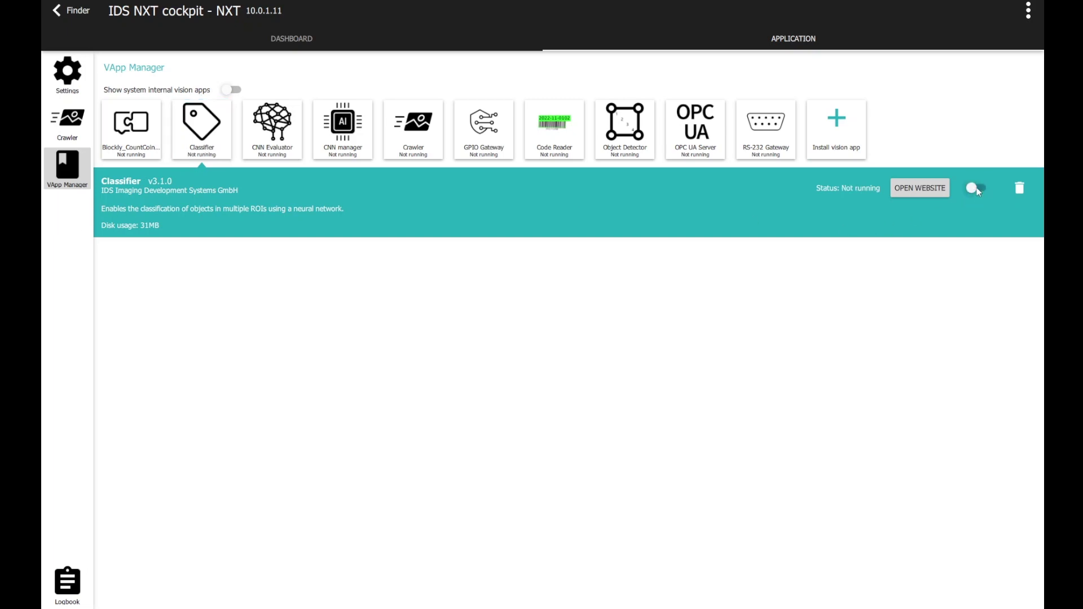
click(977, 189)
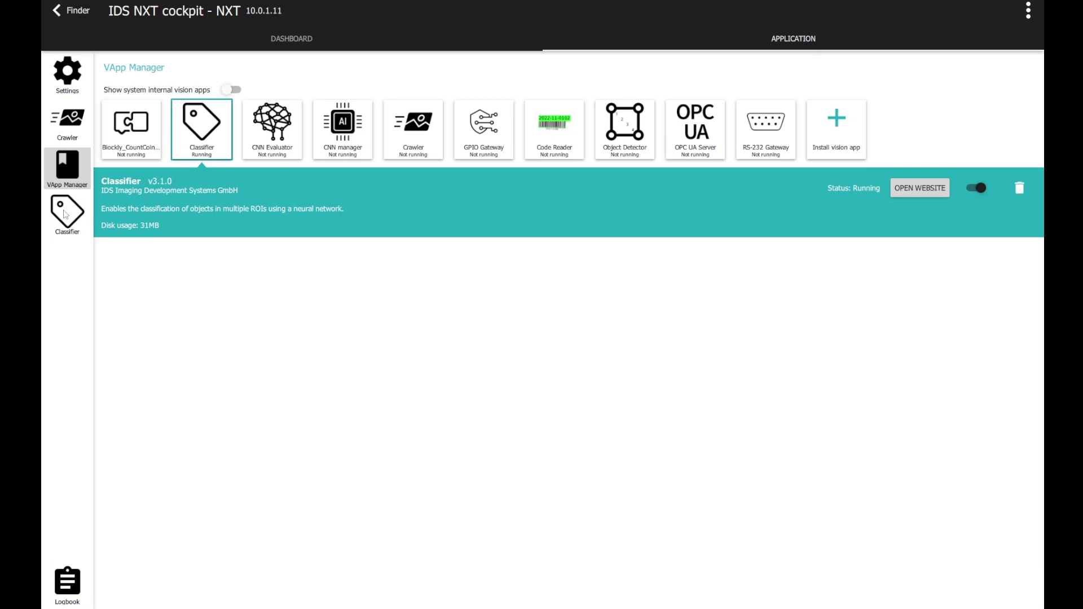
View the Classifier app's Camera and Result images and keep ImageNet1000 as the CNN
click(65, 213)
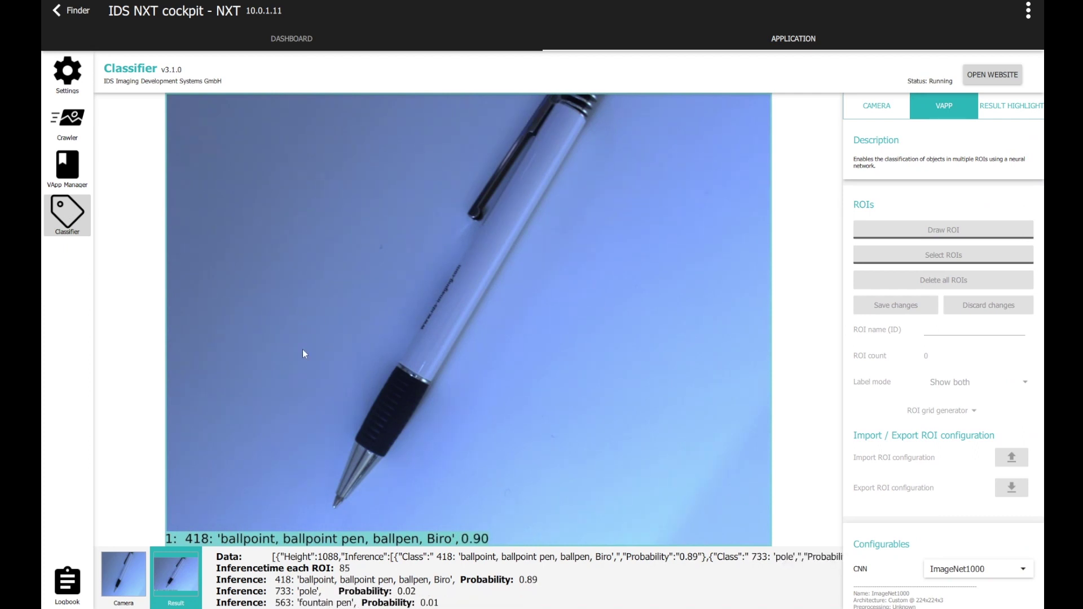
click(127, 570)
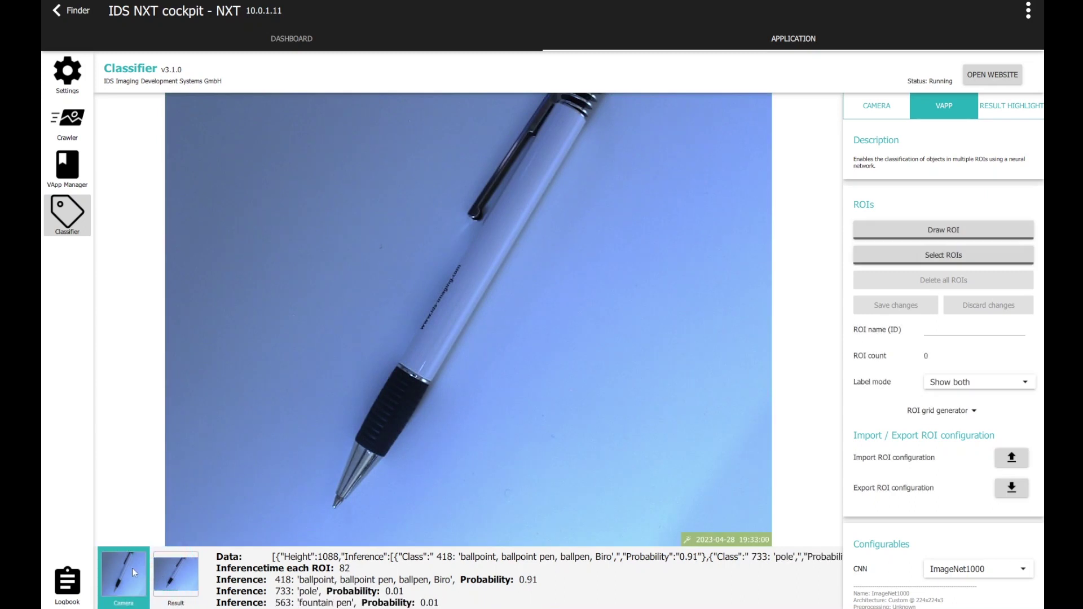
click(175, 568)
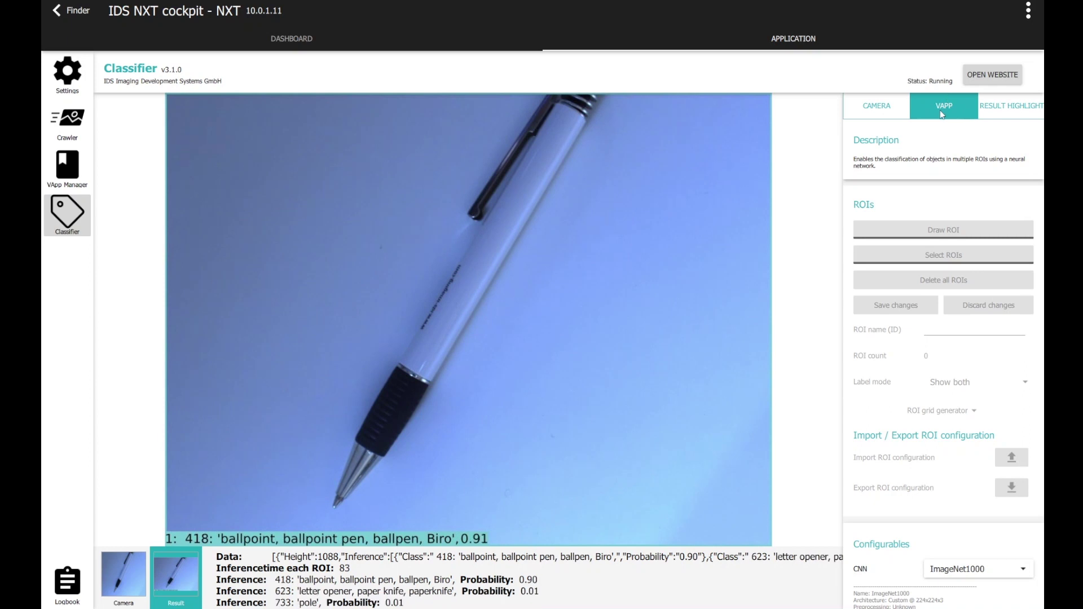
scroll(944, 208, down, 2)
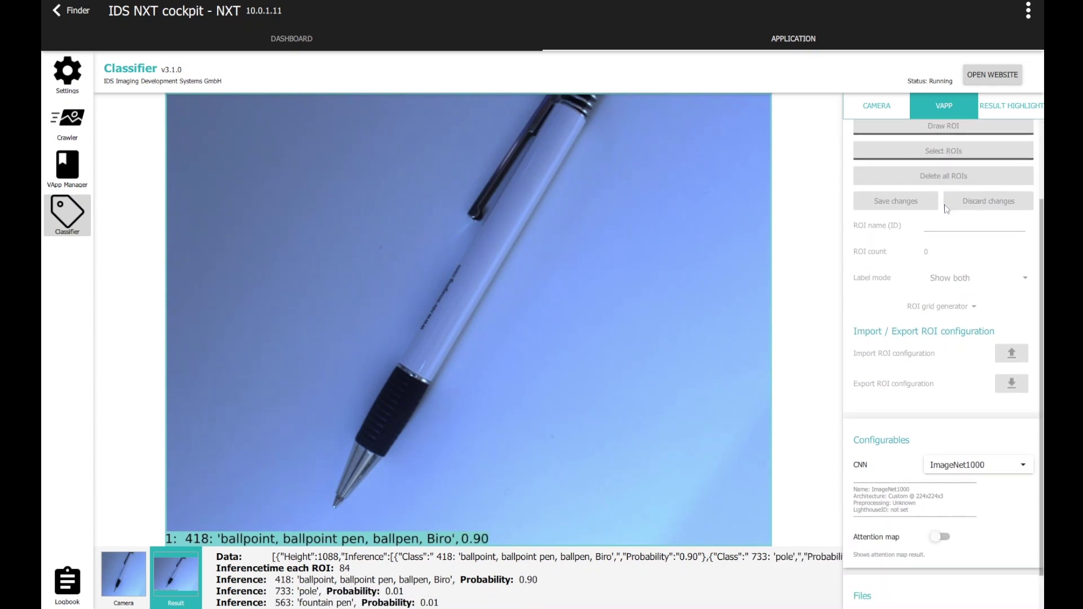
scroll(946, 208, down, 1)
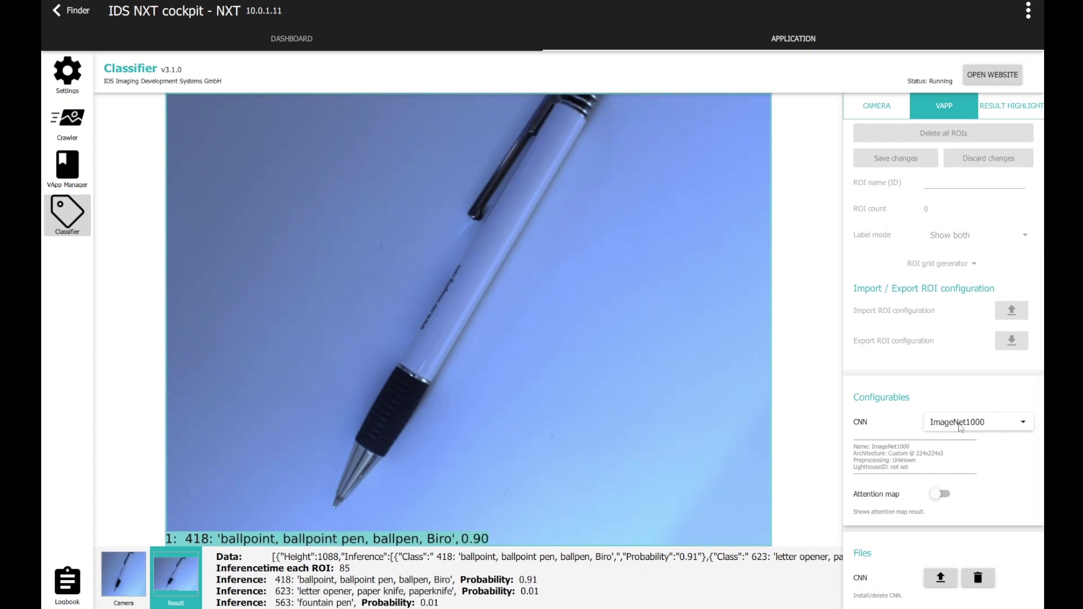
click(1011, 425)
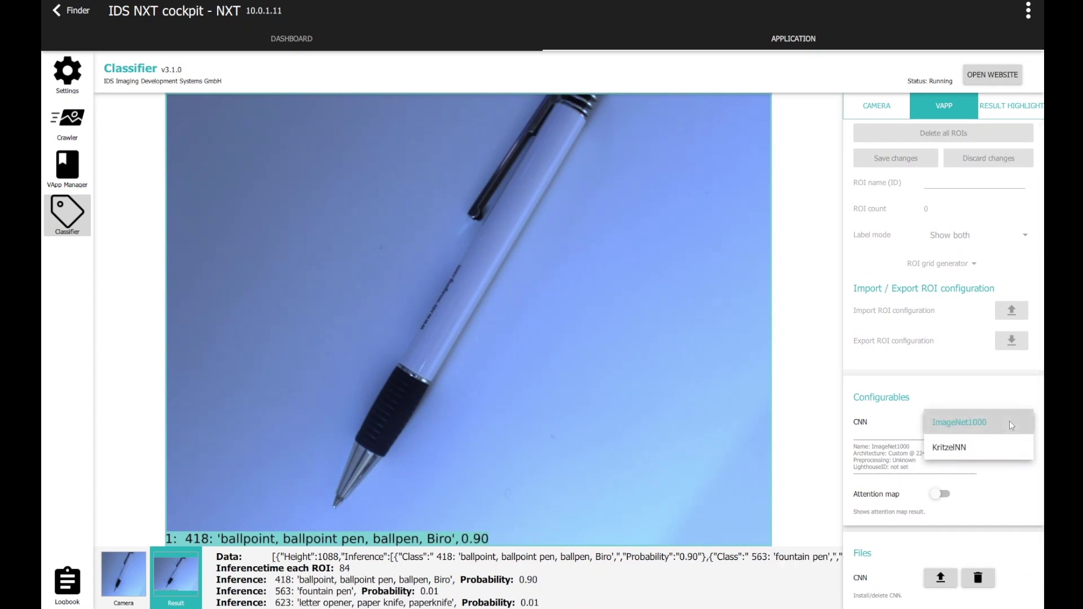
click(964, 427)
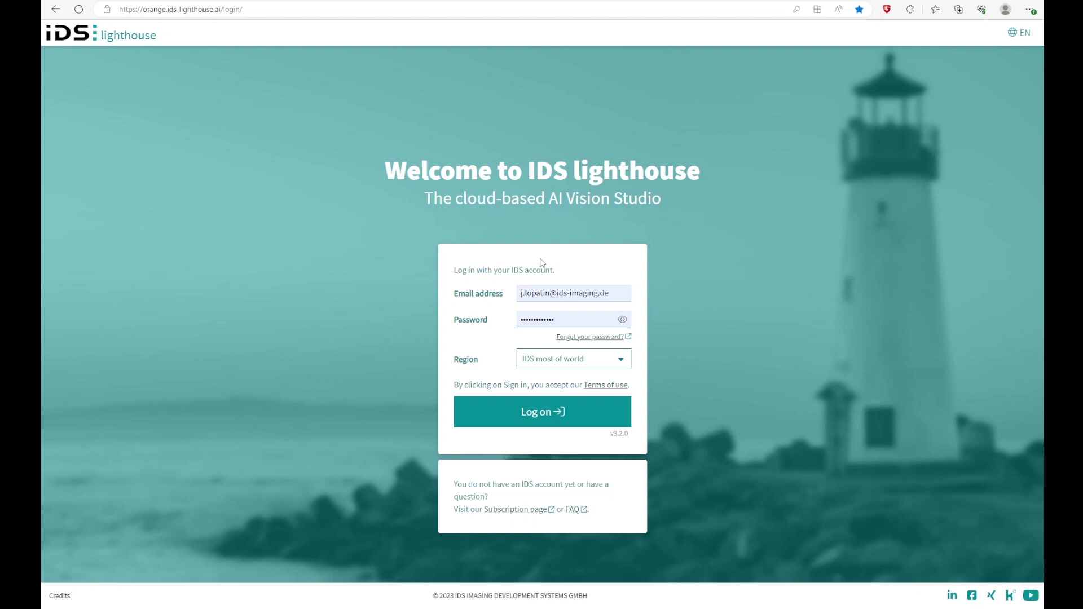
Log on to IDS lighthouse with the entered account credentials and region
click(532, 419)
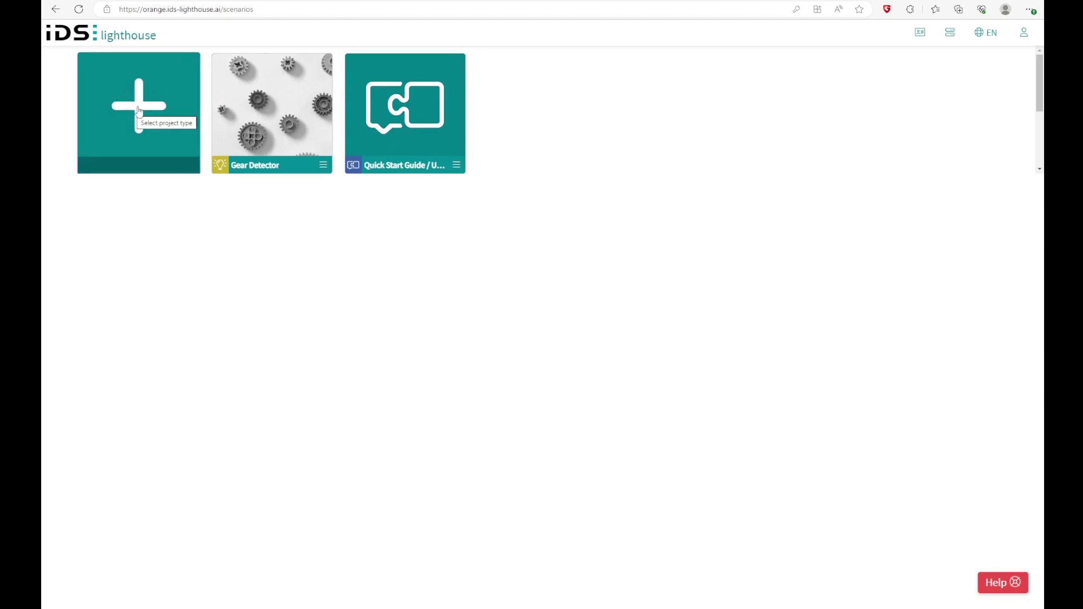
Skip creating a new project and open the Quick Start Guide / Unboxing NXT project
click(138, 110)
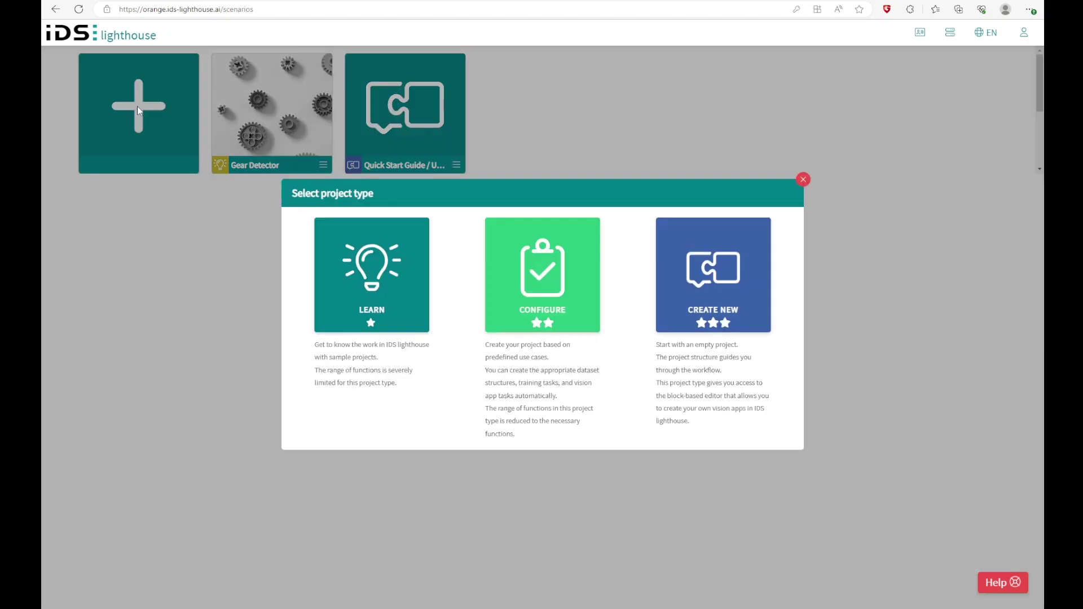
click(803, 181)
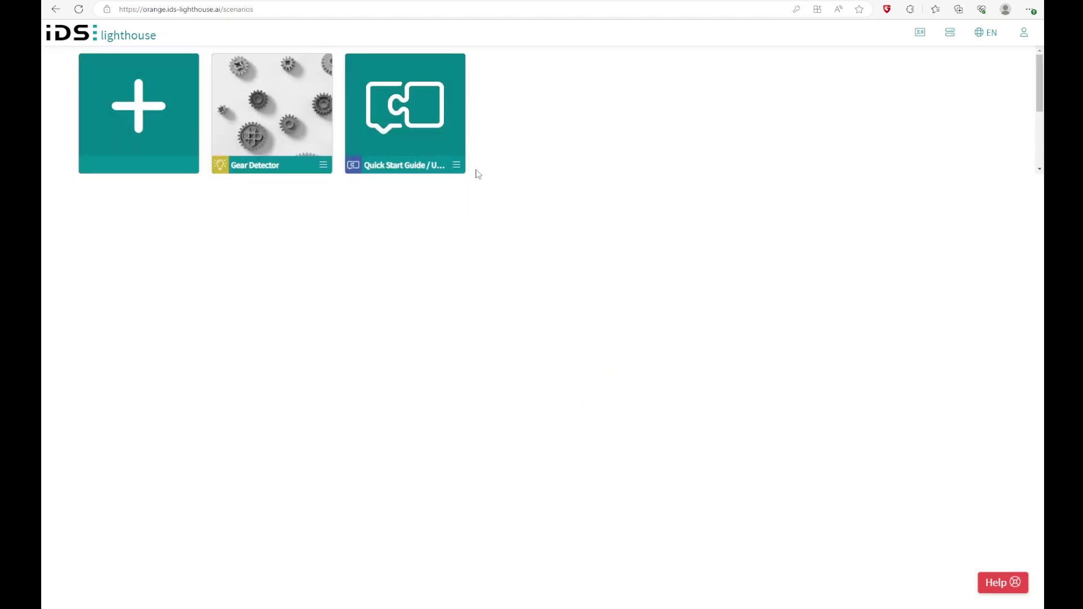
click(420, 127)
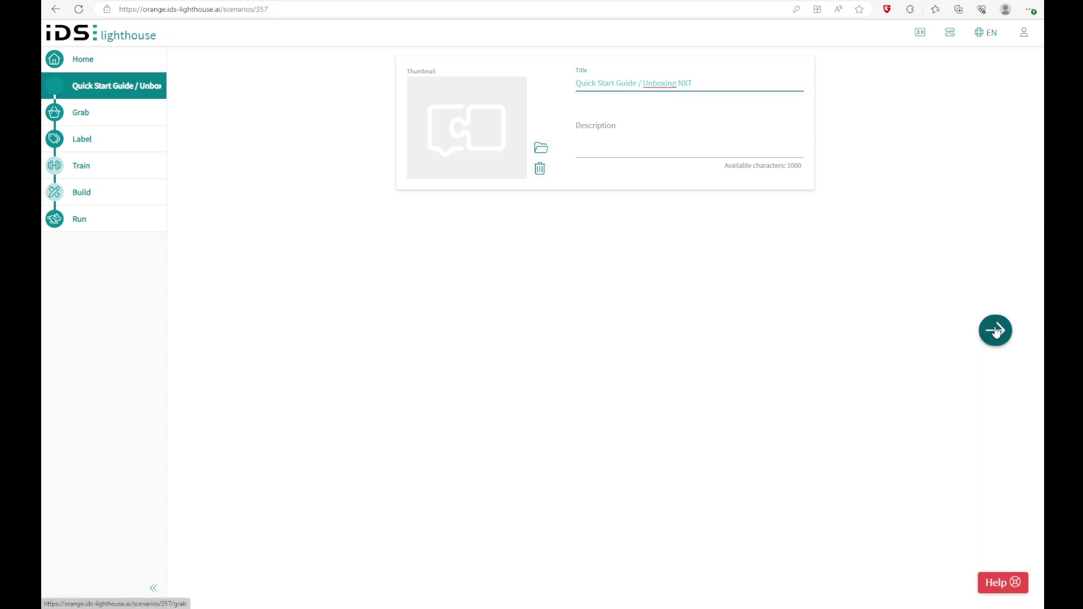
Step from the project page through Grab to the Label step for Unboxing NXT
click(995, 331)
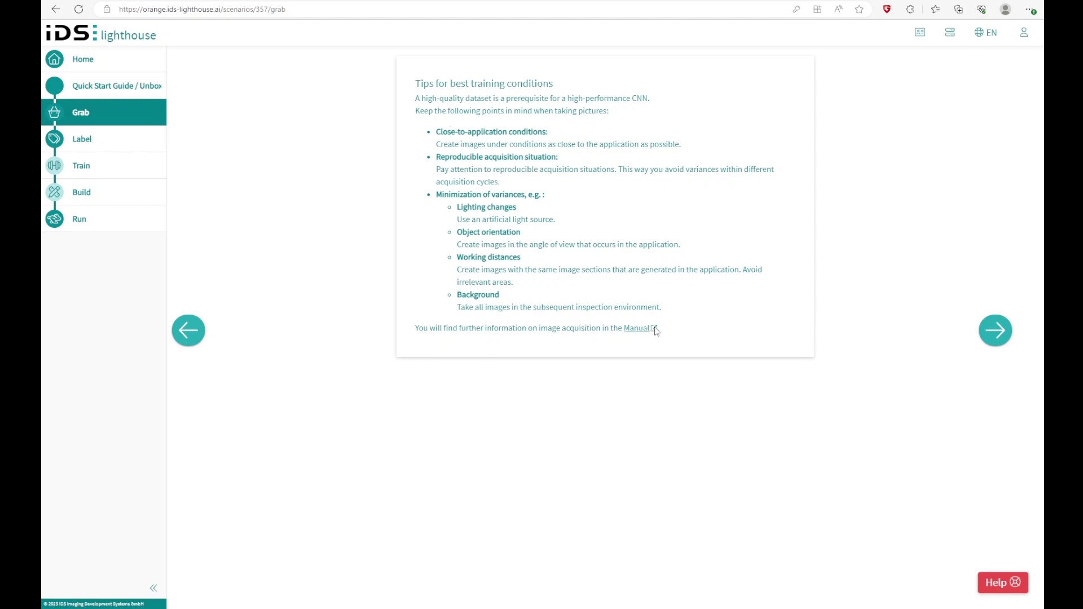
click(995, 329)
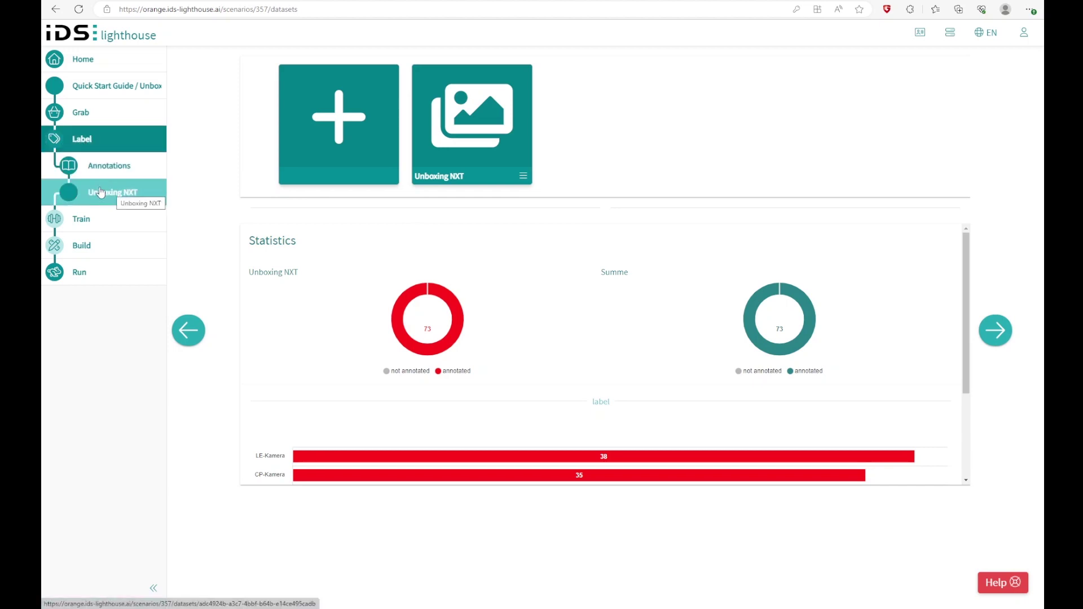
Browse the Unboxing NXT images and annotation labels, then return to the 73-image statistics overview
click(114, 191)
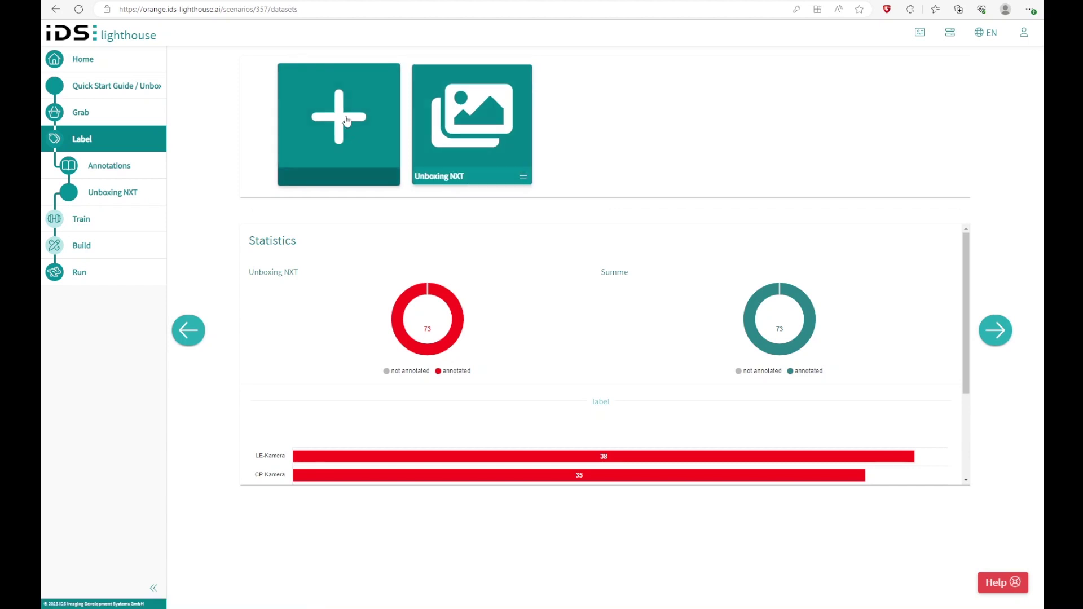
click(345, 118)
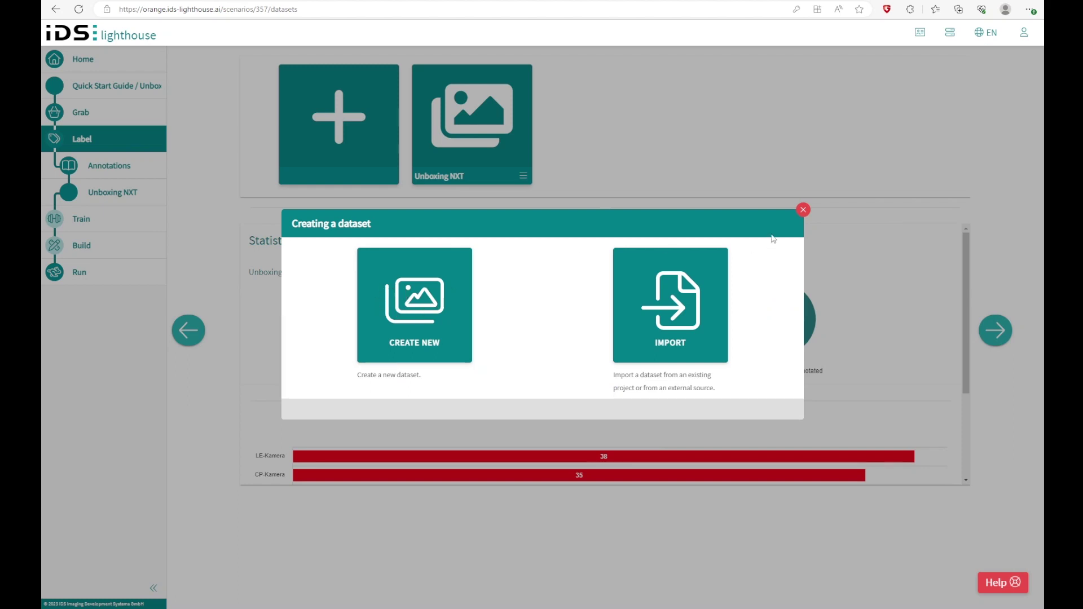
click(803, 210)
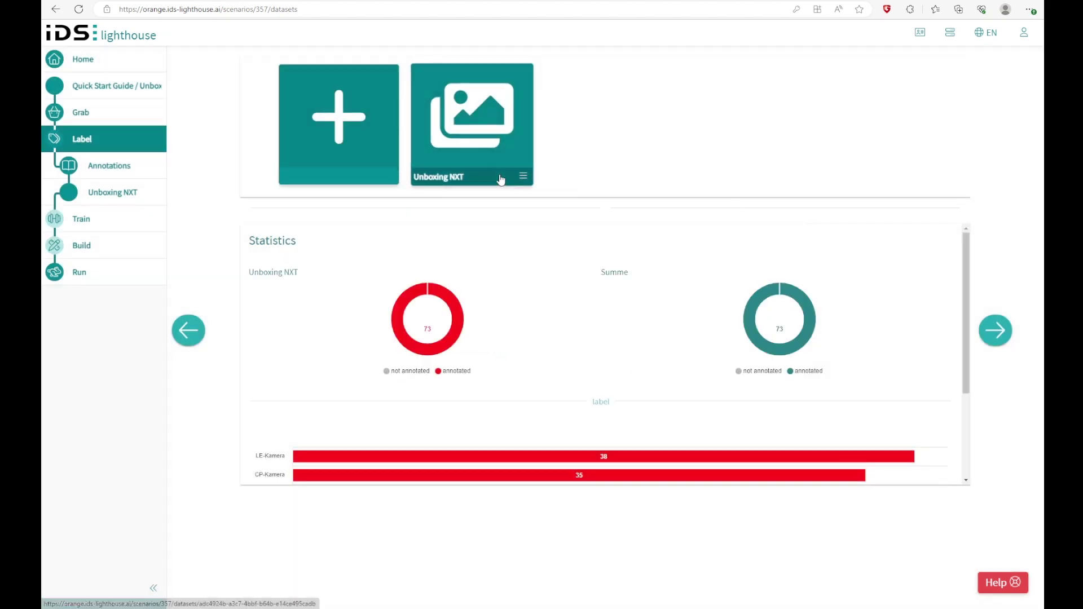
click(465, 123)
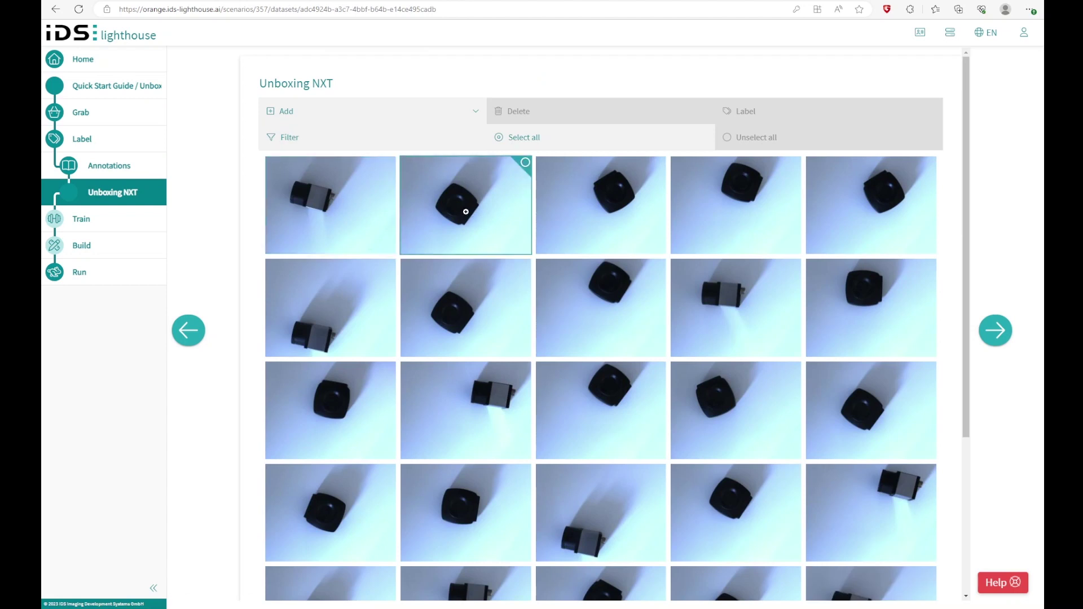
scroll(467, 211, down, 4)
scroll(470, 210, up, 1)
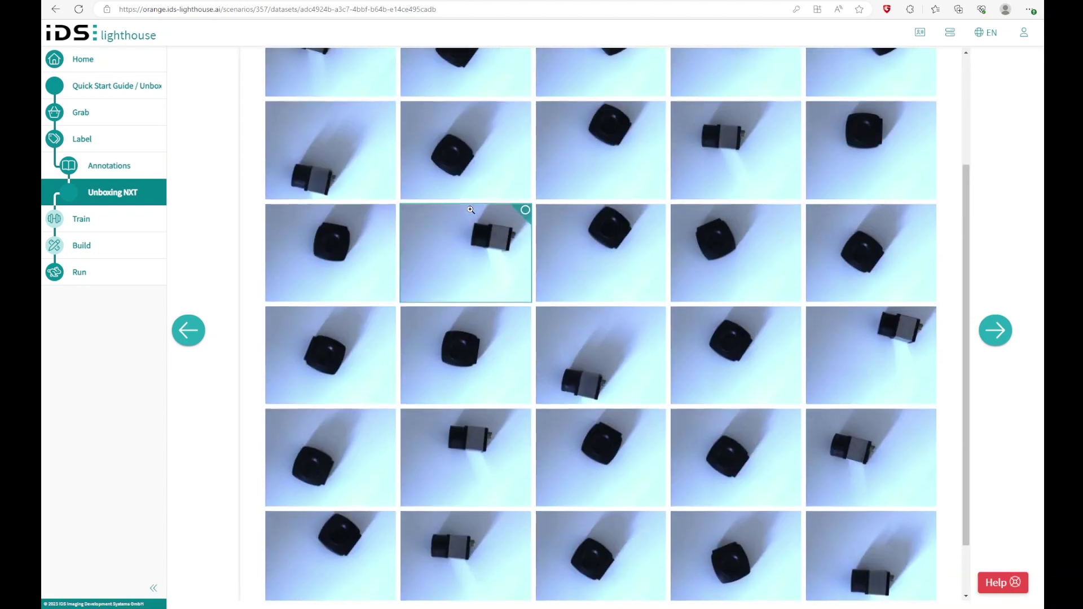
scroll(470, 210, up, 3)
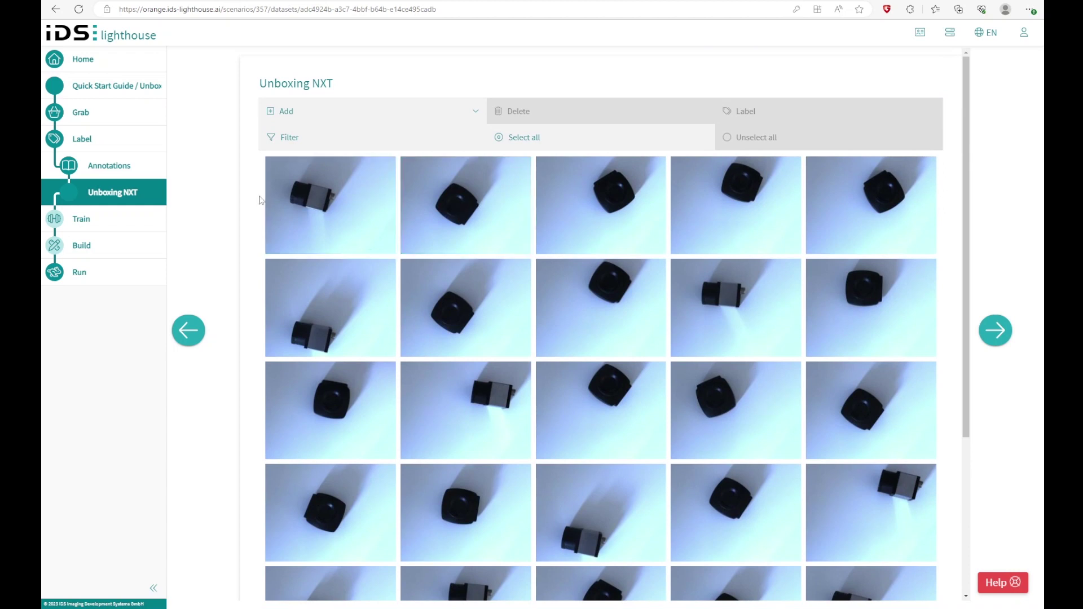
click(122, 170)
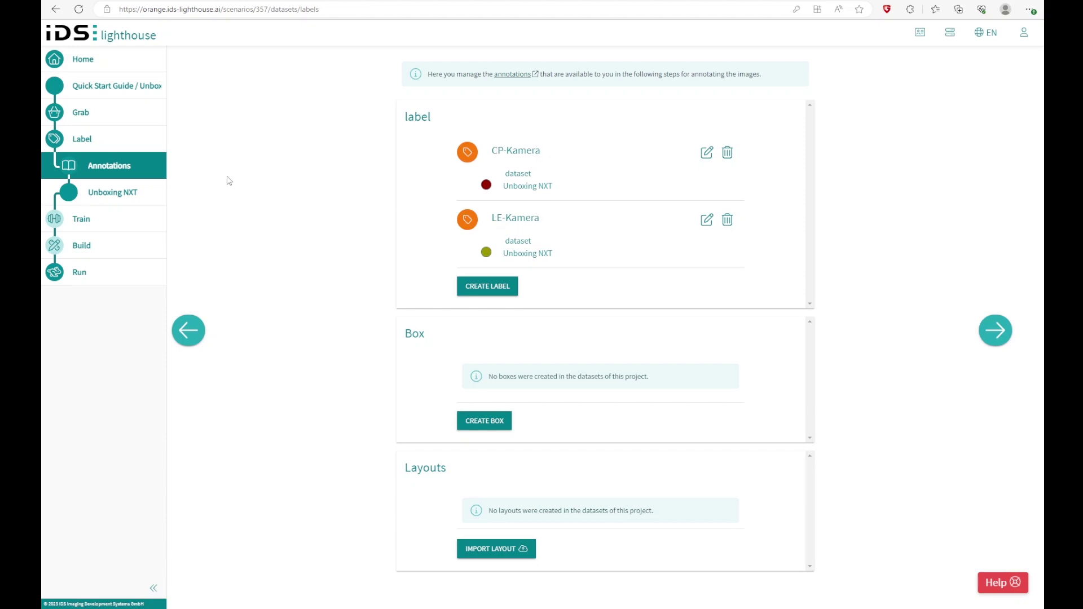
click(117, 142)
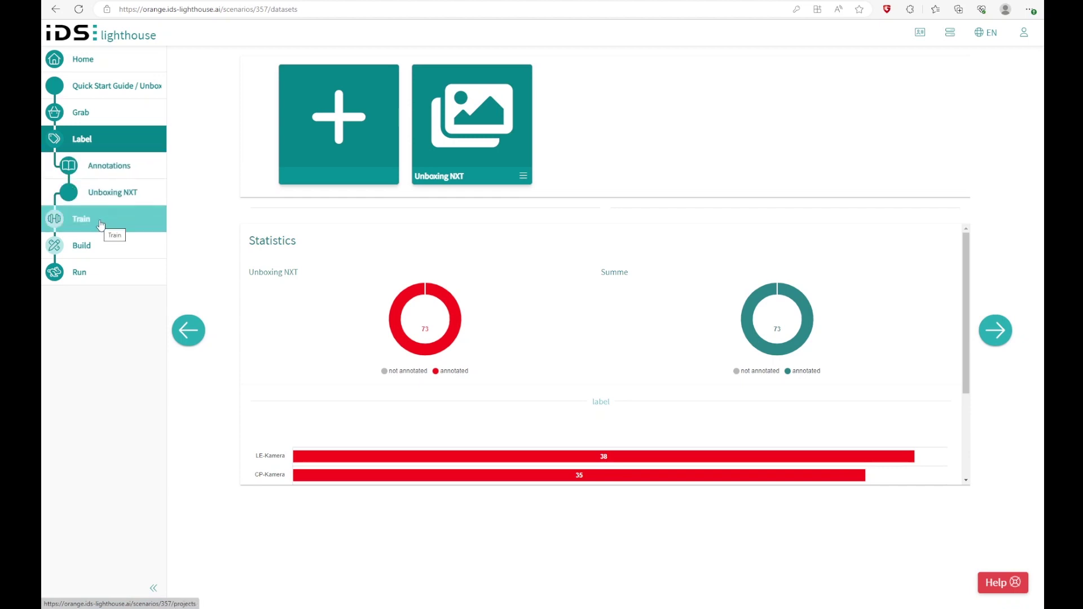
In the Train section, create a brand-new training task using a classification CNN
click(101, 221)
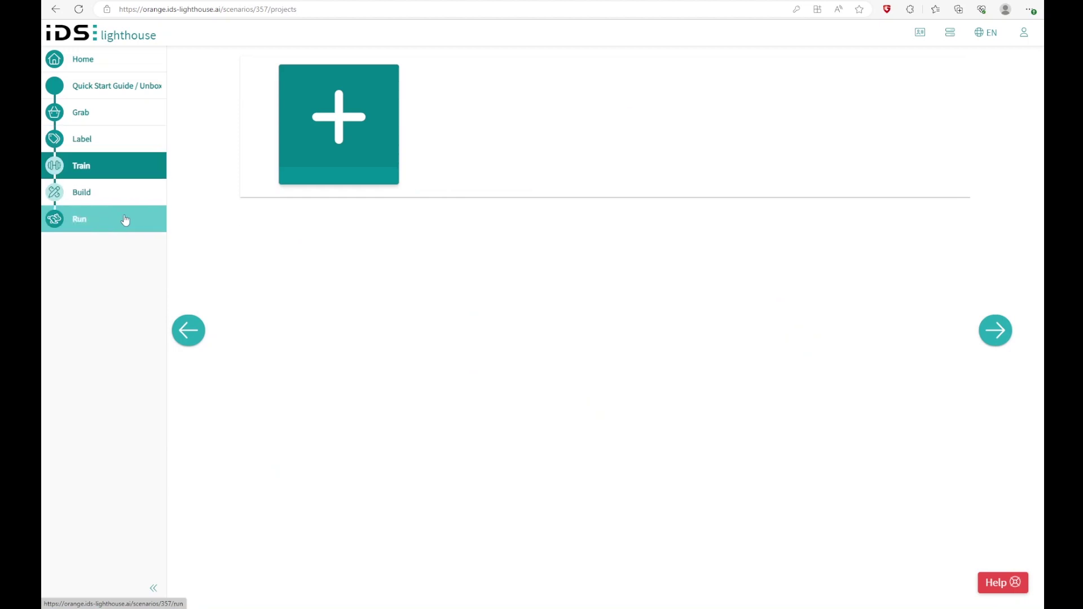
click(338, 117)
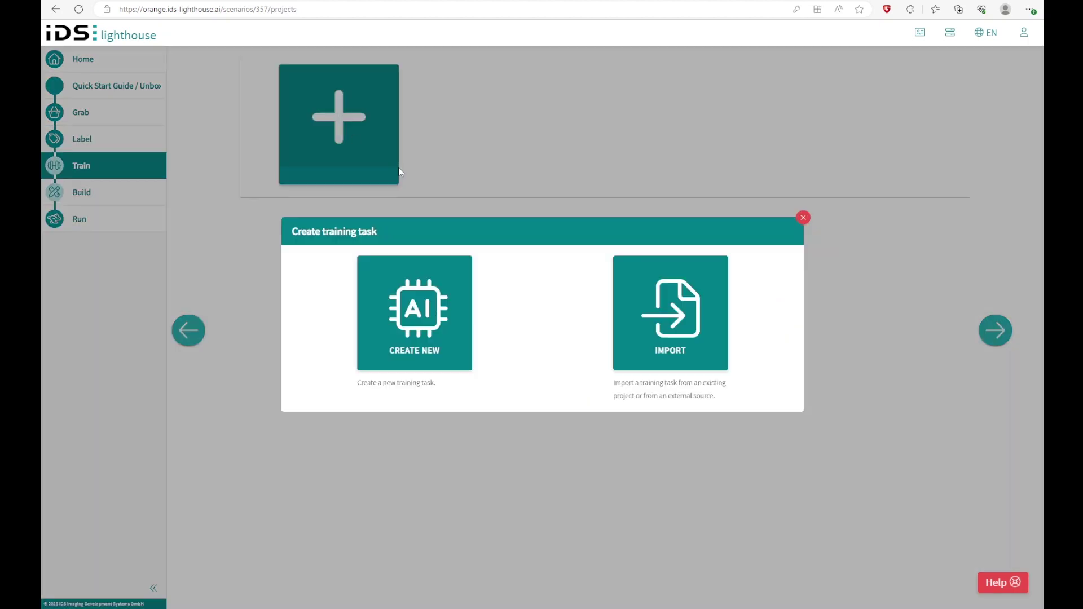
click(413, 334)
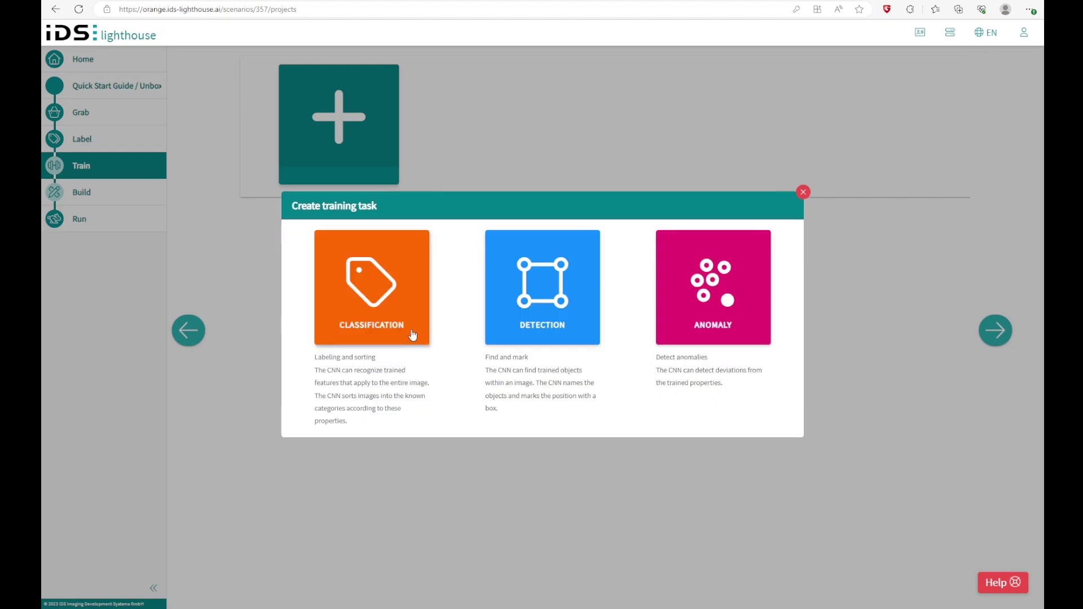
click(363, 287)
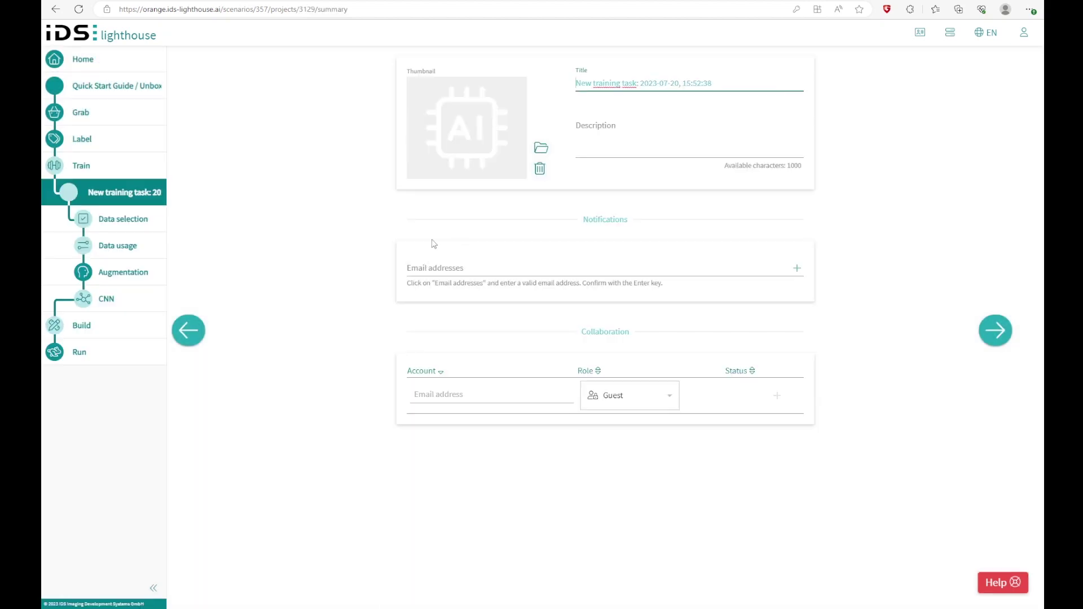
Retitle the task 'Unboxing NXT Classification' and proceed to Data selection
drag(733, 82, 572, 83)
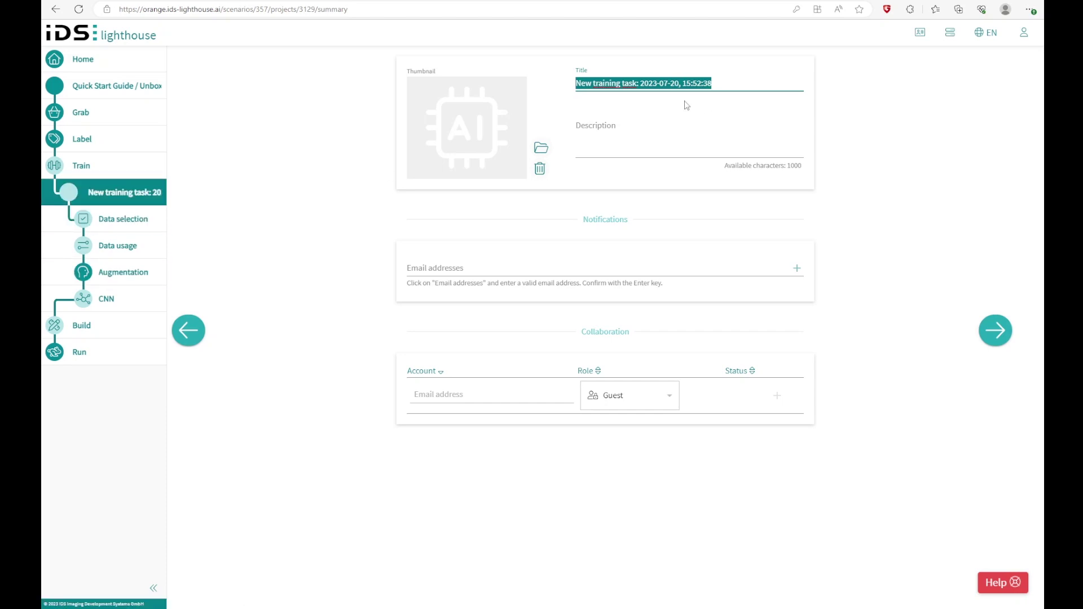
text(Unboxing NXT Cl)
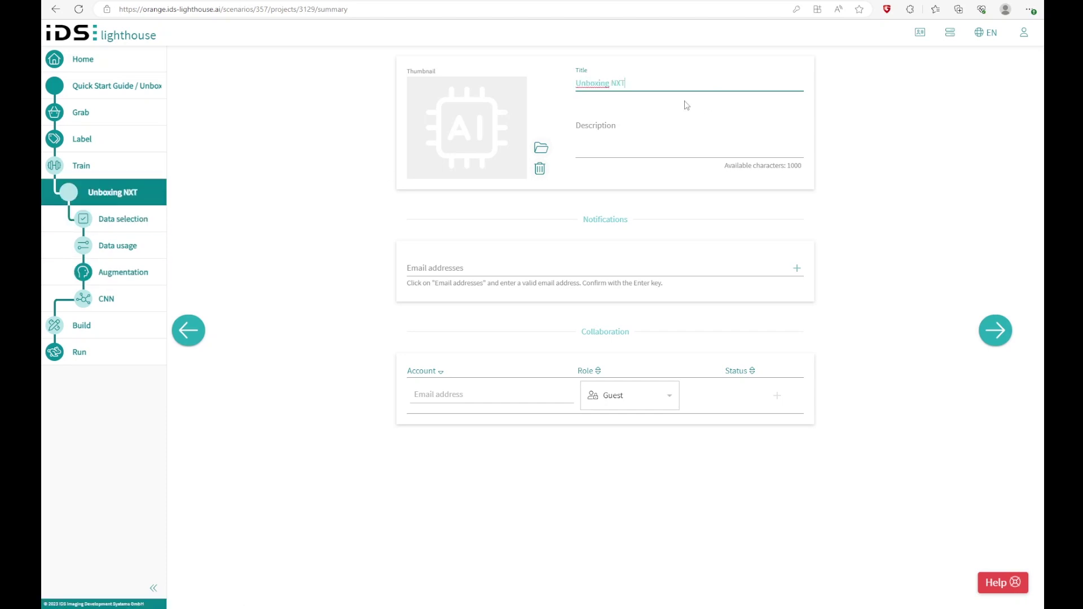
text(ification)
click(993, 332)
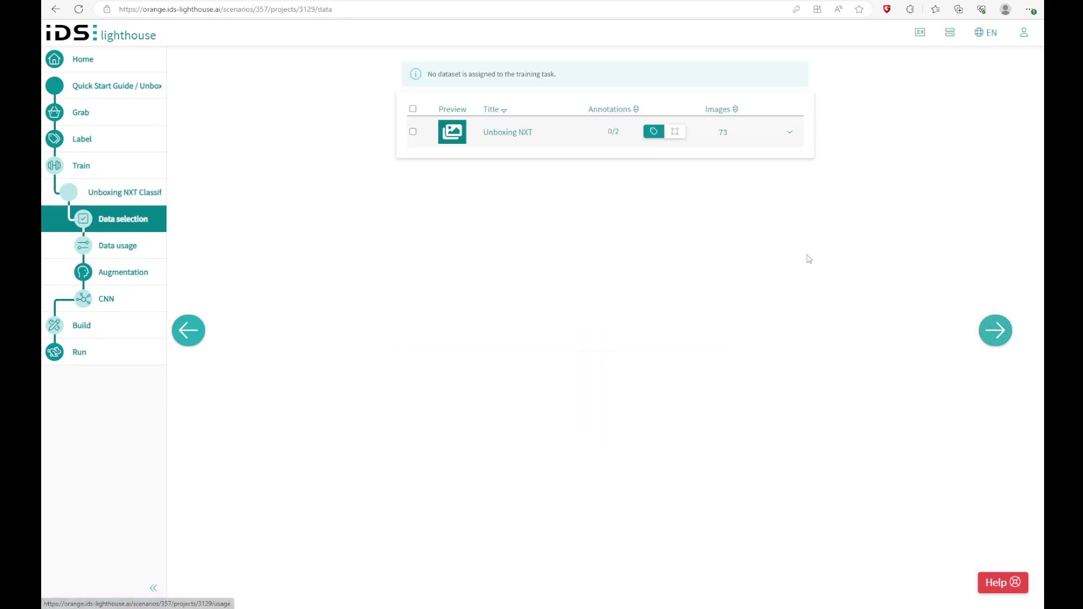
Include the Unboxing NXT dataset with its CP-Kamera and LE-Kamera annotations, then continue to Data usage
click(413, 133)
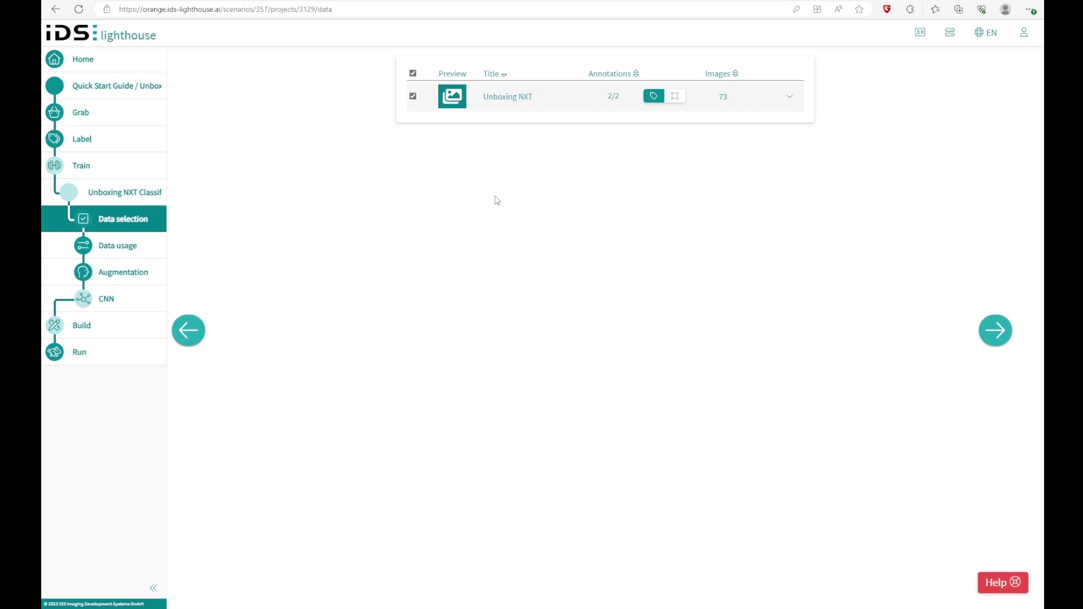
click(789, 97)
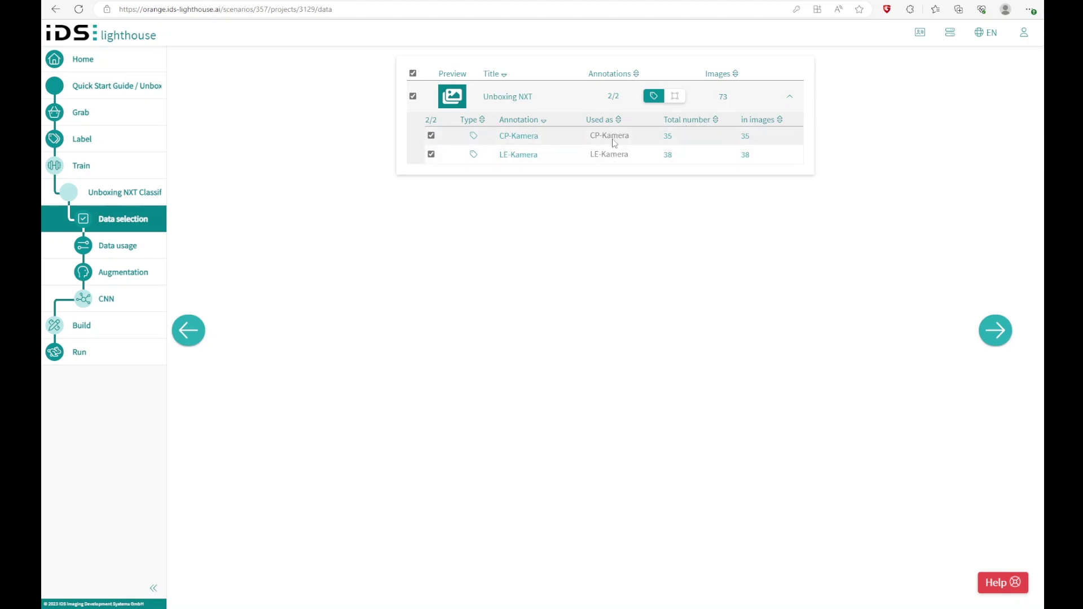
click(995, 330)
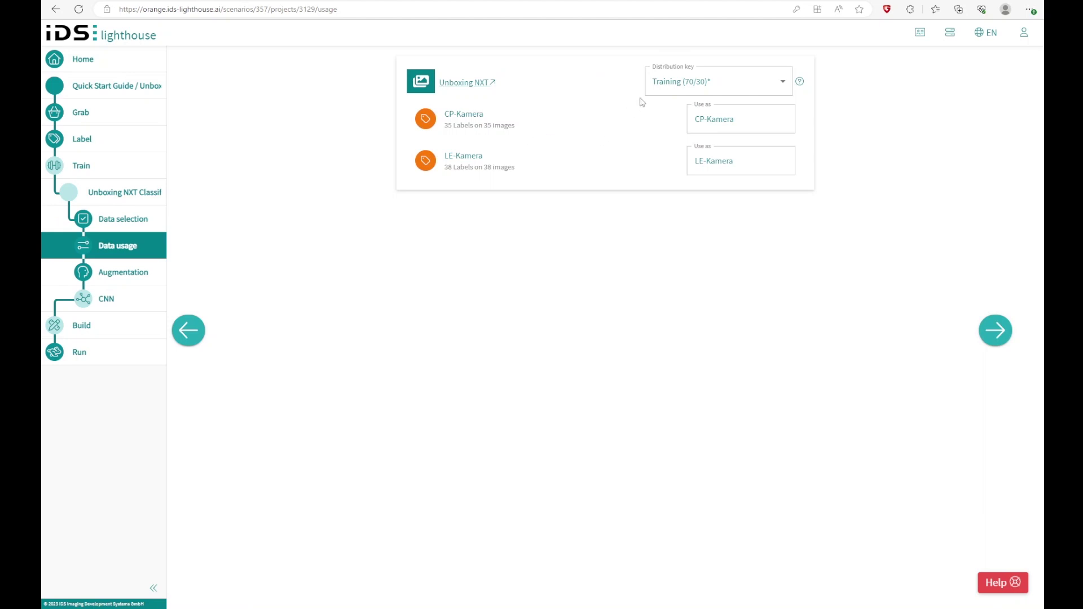
Keep the 70/30 distribution key and default CP-Kamera/LE-Kamera label mappings, then continue to Augmentation
click(686, 85)
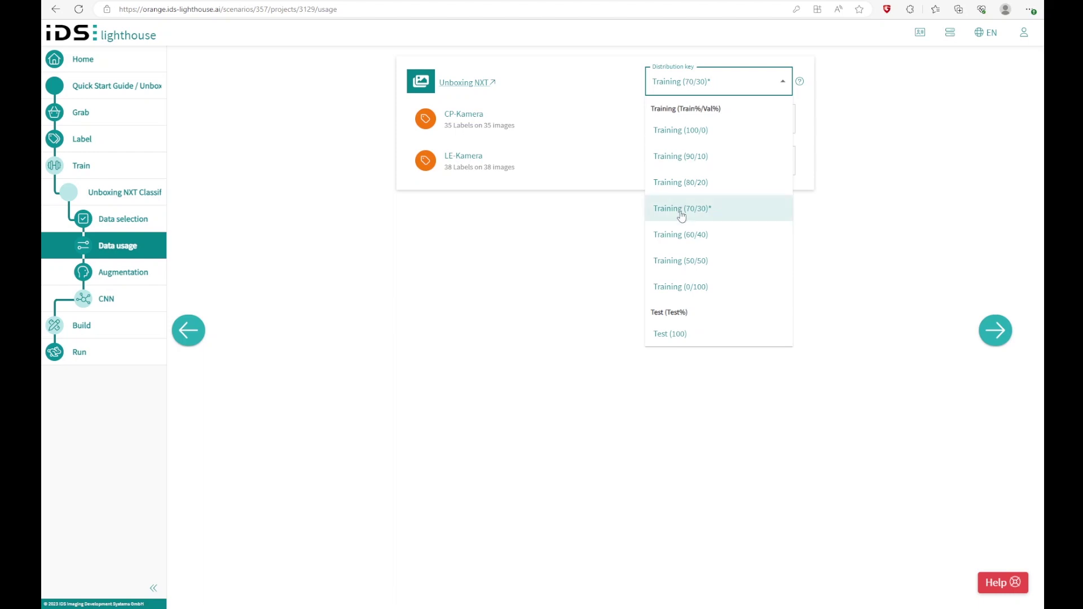
click(574, 221)
click(690, 132)
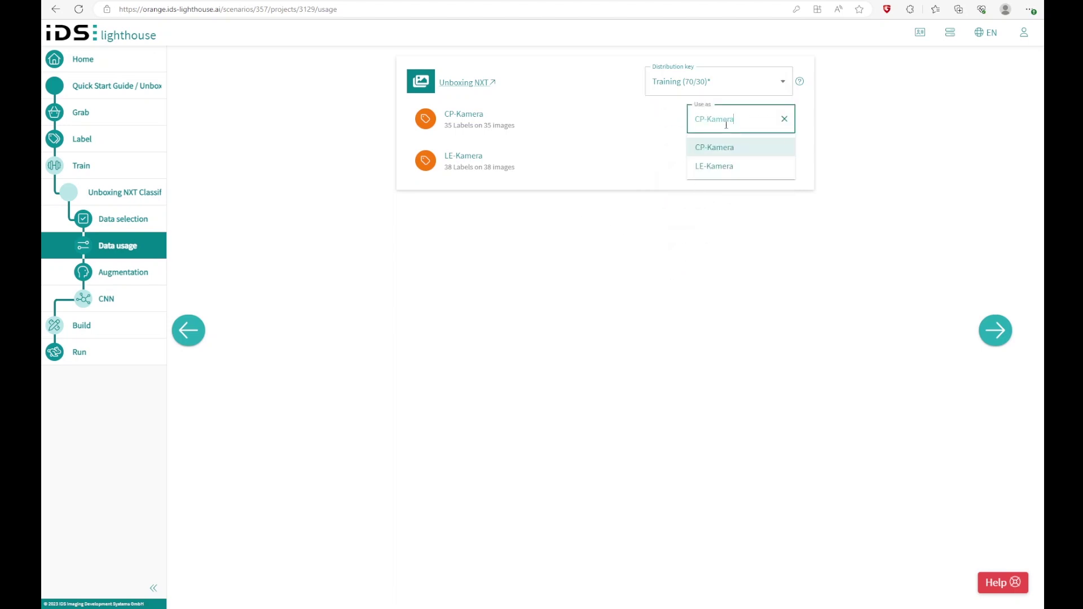
click(658, 238)
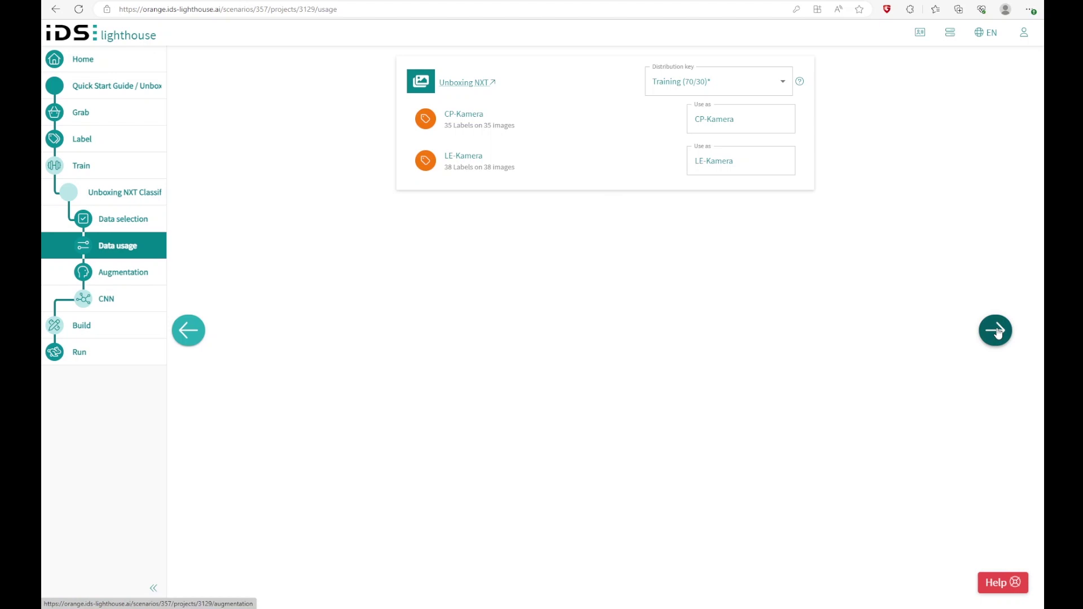
click(996, 331)
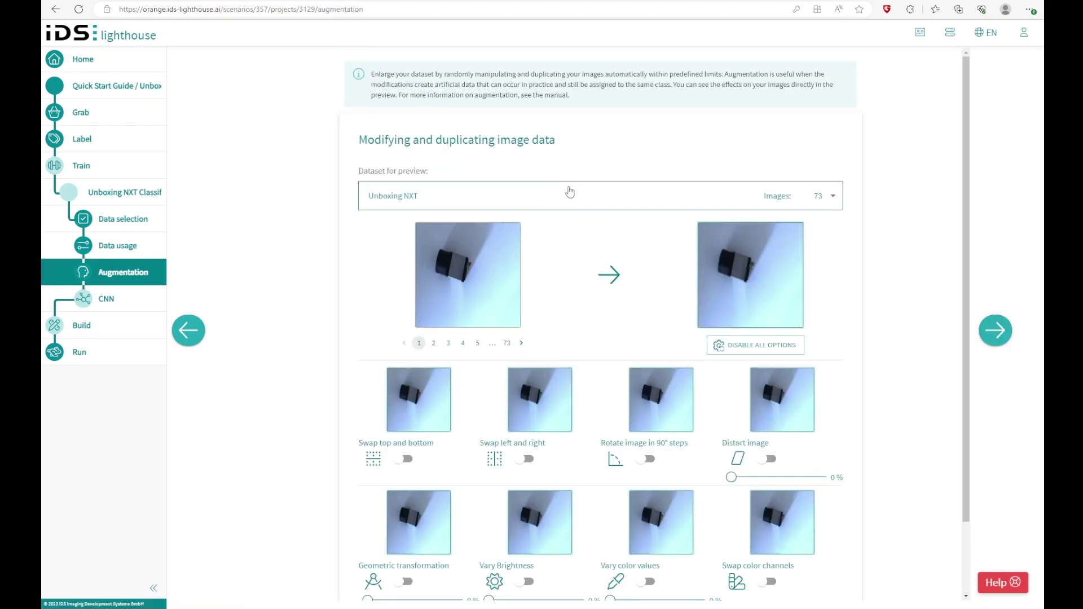
Turn on Vary Brightness and Vary color values at 50% each, then continue to the CNN settings
scroll(570, 191, down, 2)
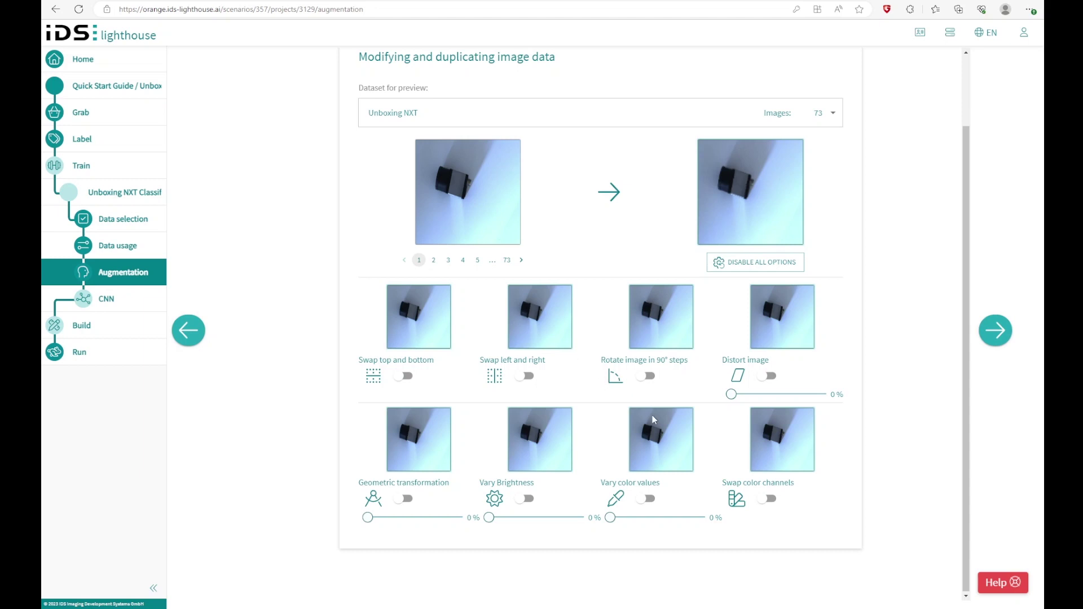
click(528, 499)
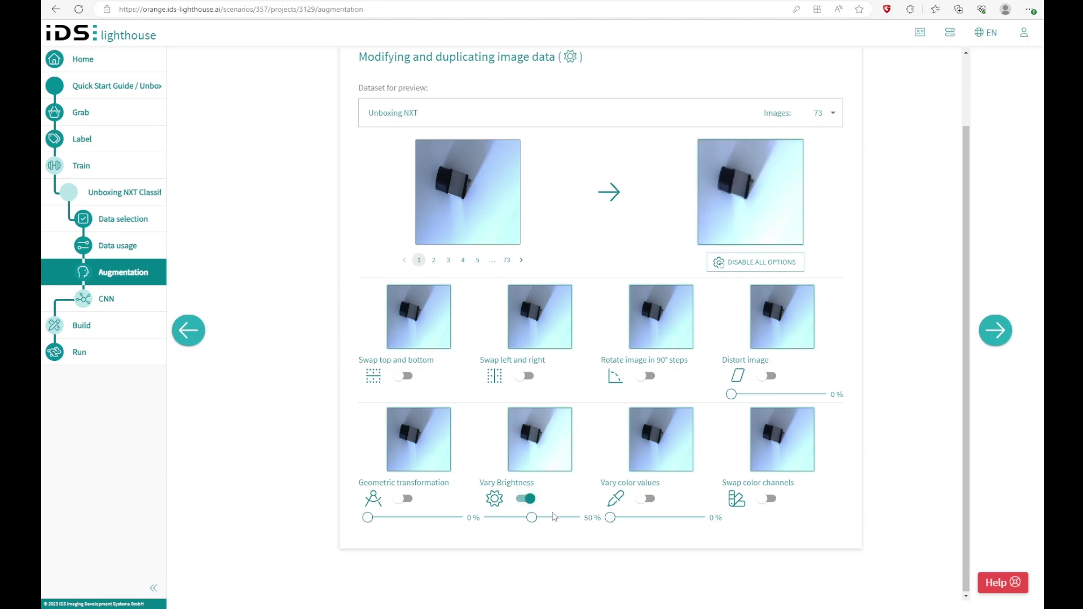
mouse_move(533, 526)
mouse_down()
mouse_move(578, 526)
mouse_move(492, 528)
mouse_move(532, 528)
mouse_up()
click(648, 498)
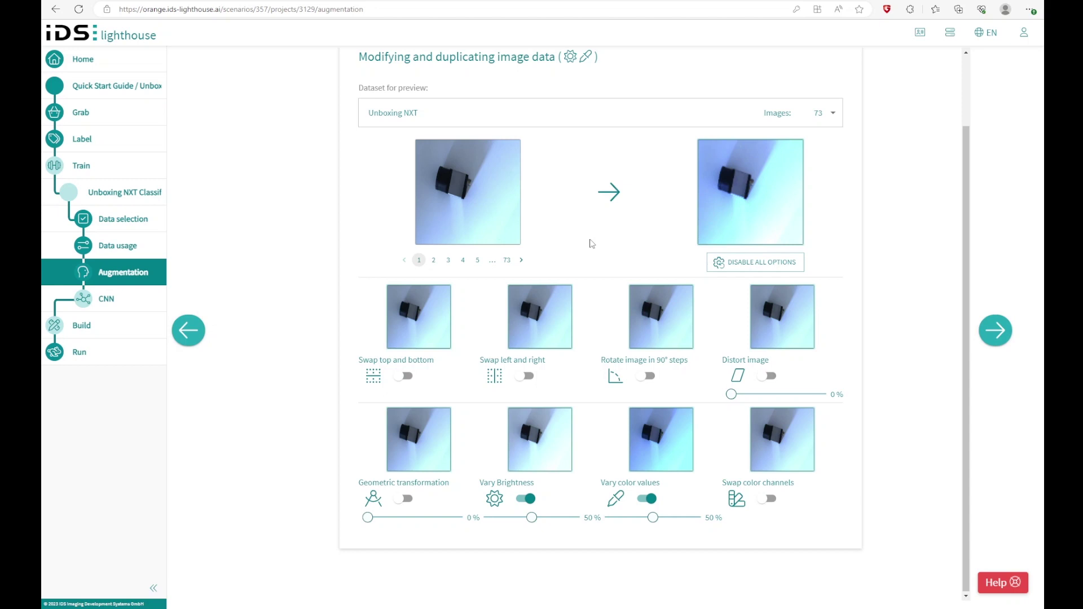
click(995, 332)
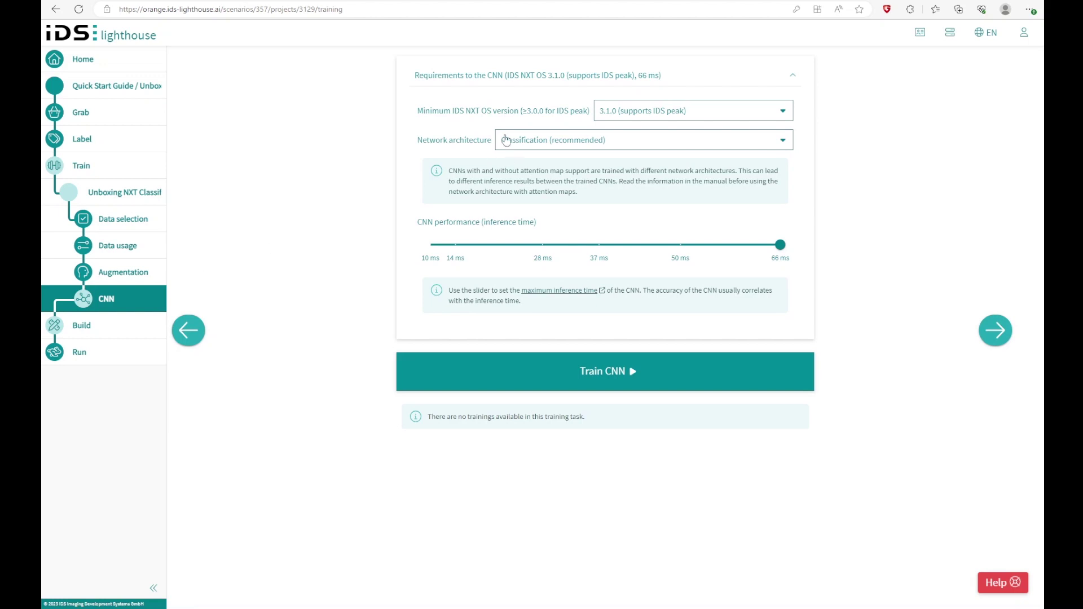
Queue the classification CNN training, then continue to the Build step
click(604, 367)
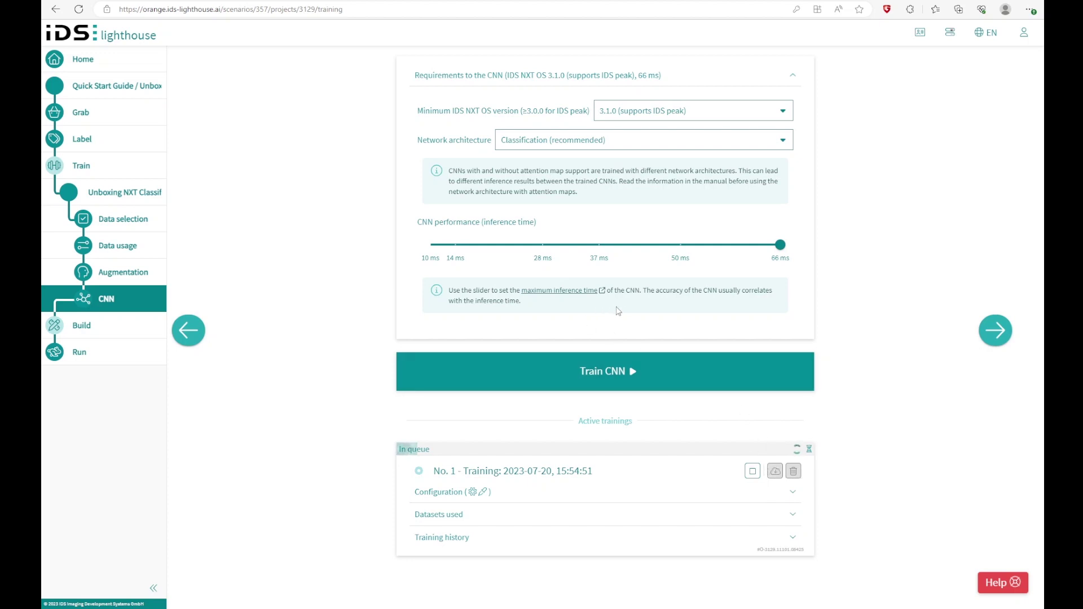
click(995, 330)
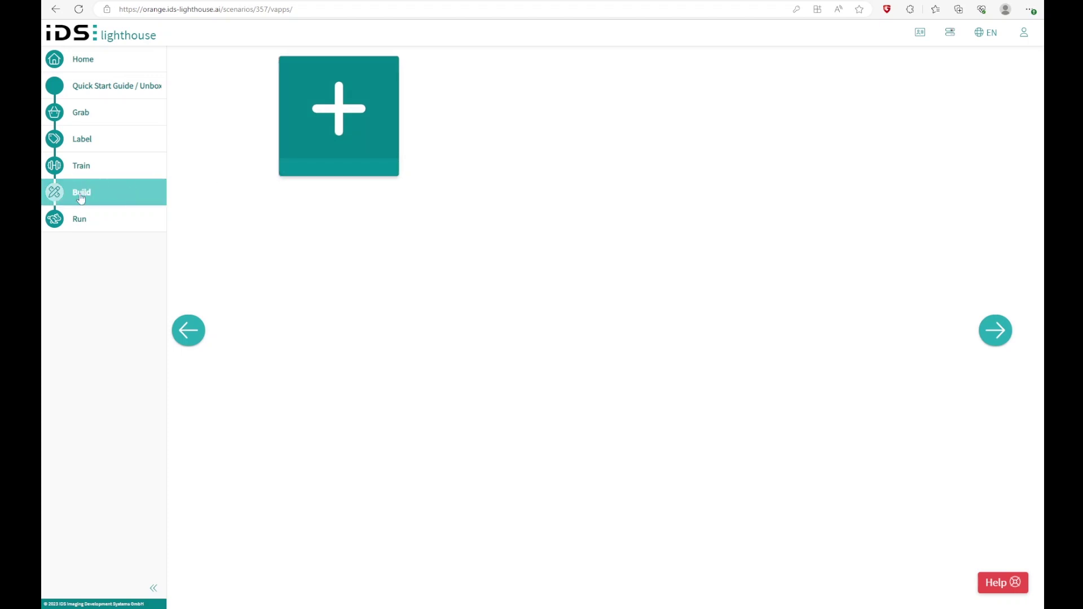
Create a brand-new vision app titled 'Unboxing NXT' and continue to its block editor
click(357, 117)
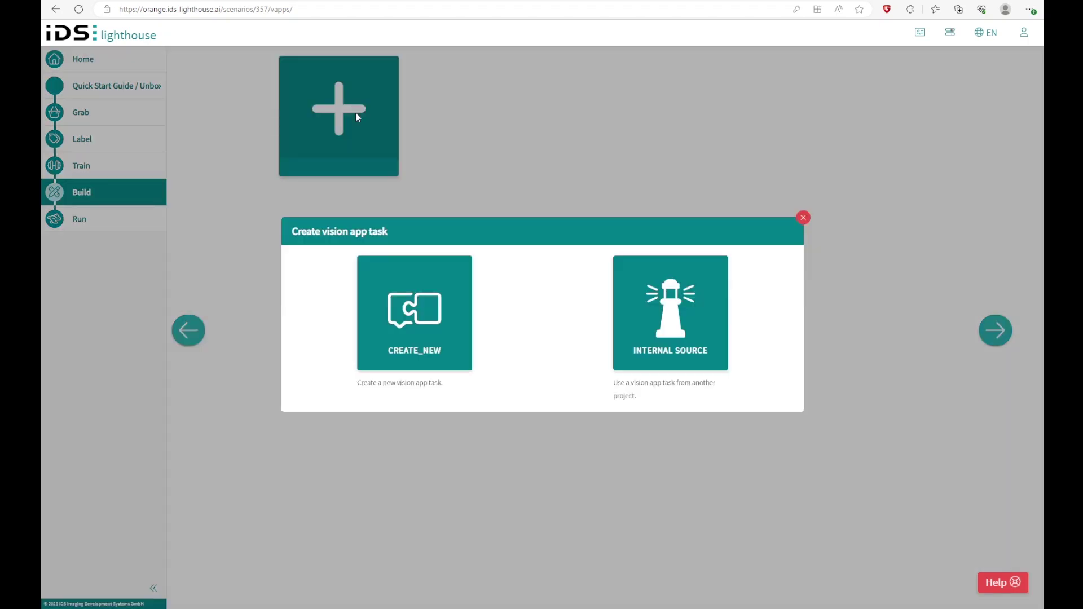
click(441, 281)
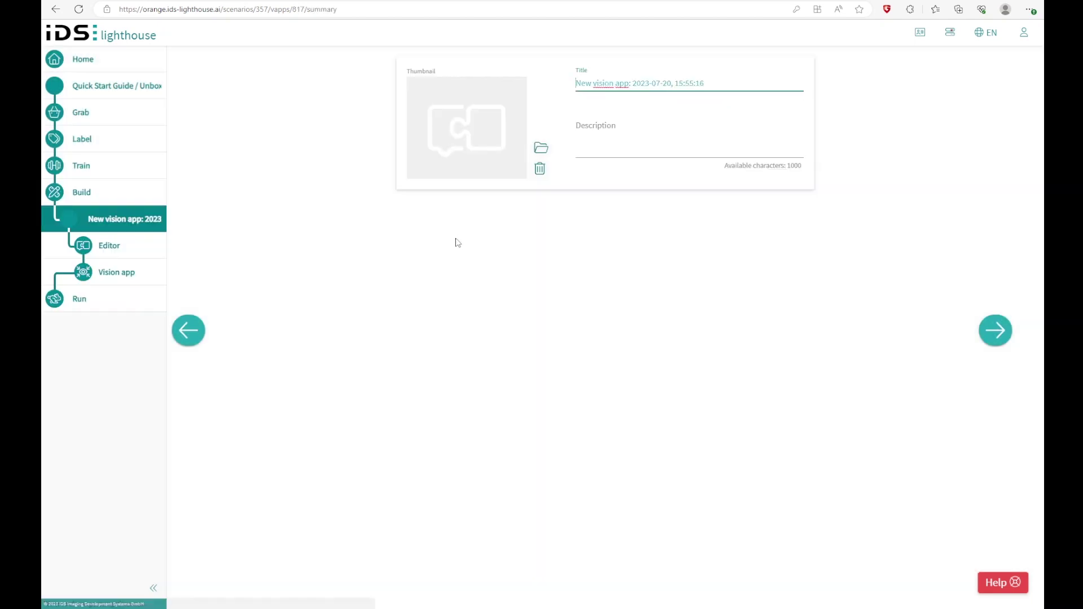
drag(709, 83, 547, 84)
text(Unboxing NXT)
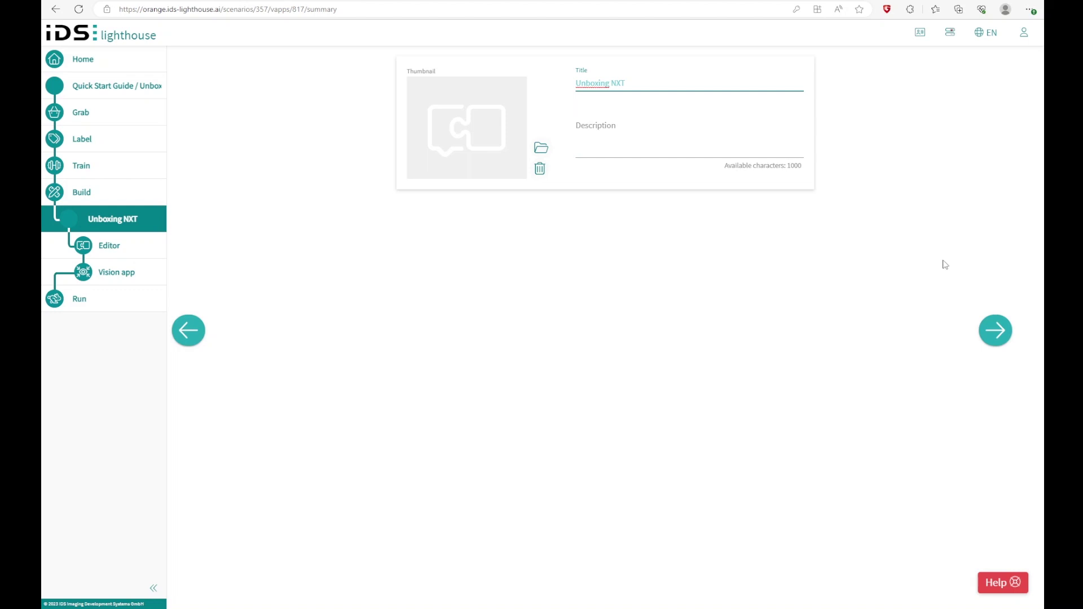
click(995, 330)
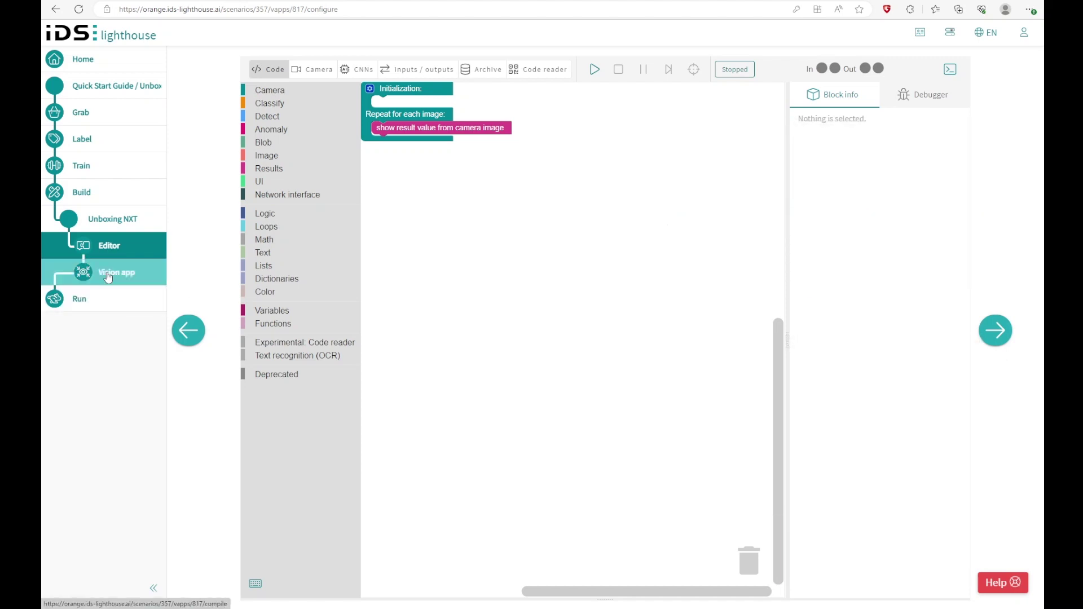
Review the default blocks and the Vision app build page, then open the Run page
click(93, 271)
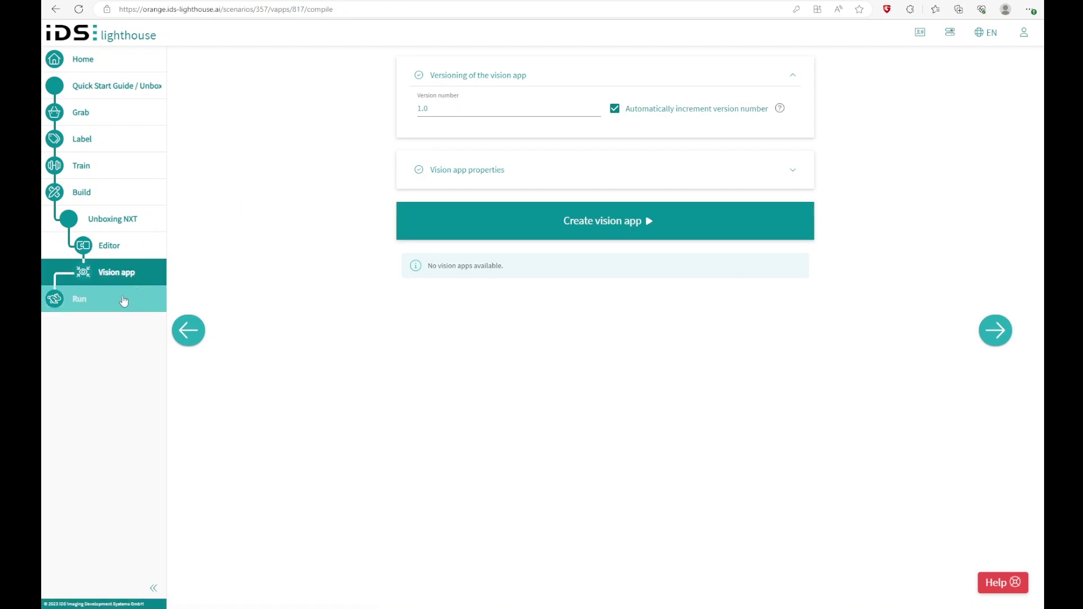
click(97, 299)
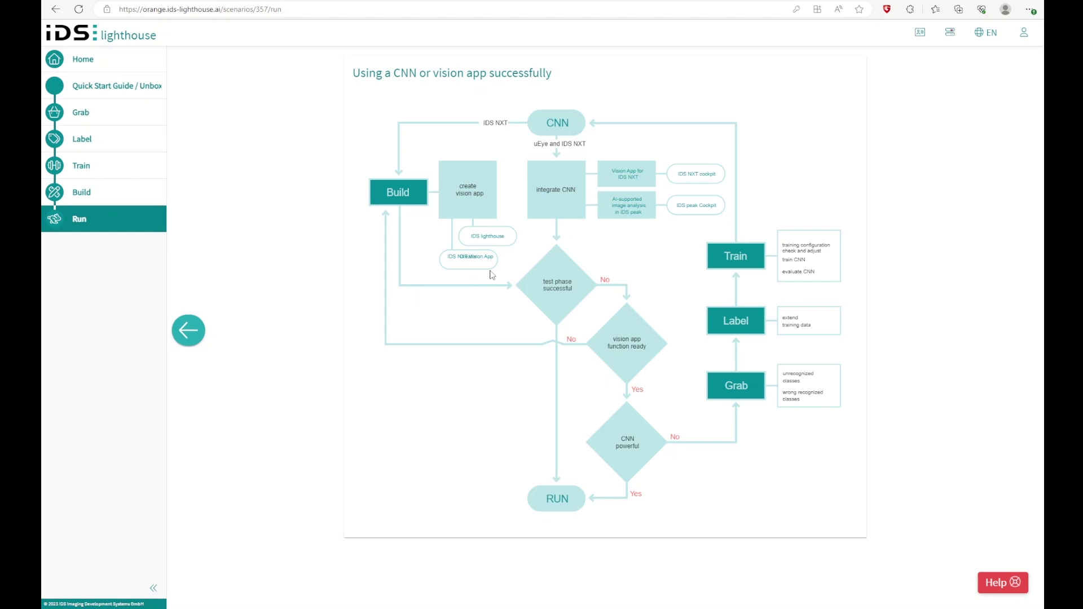